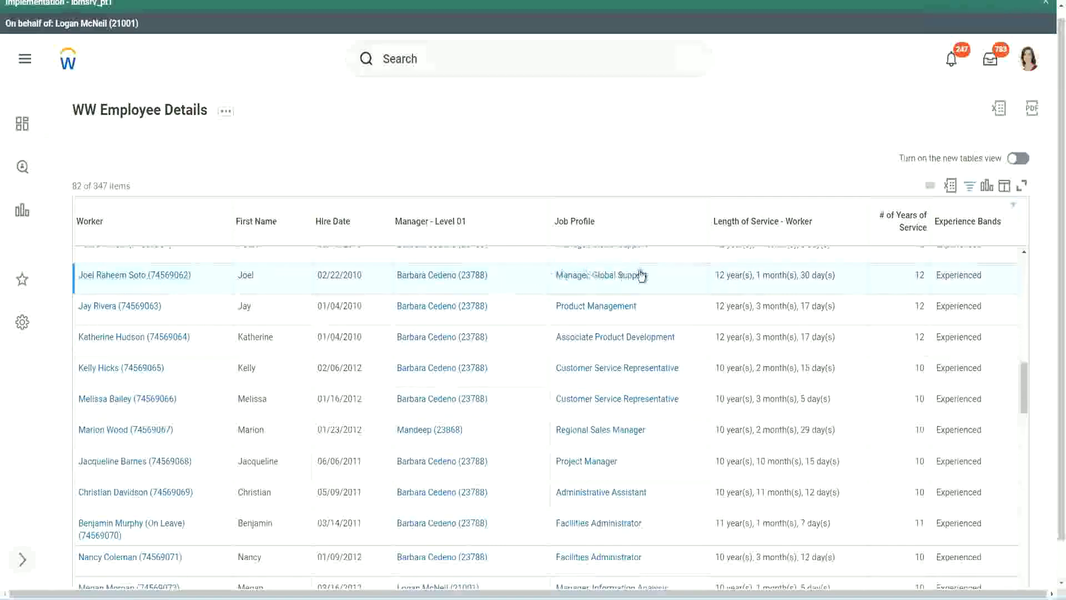
- Compare Length of Service with # of Years of Service for the Manager, Global Support row and the Administrative Assistant row
double_click(716, 275)
drag(756, 275, 817, 274)
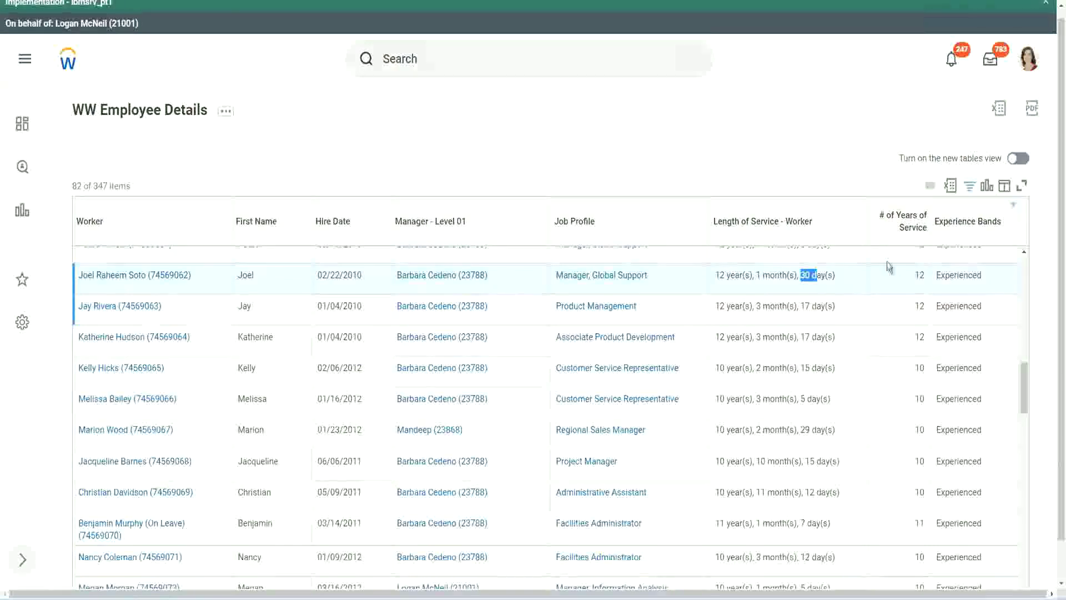
click(892, 286)
double_click(892, 286)
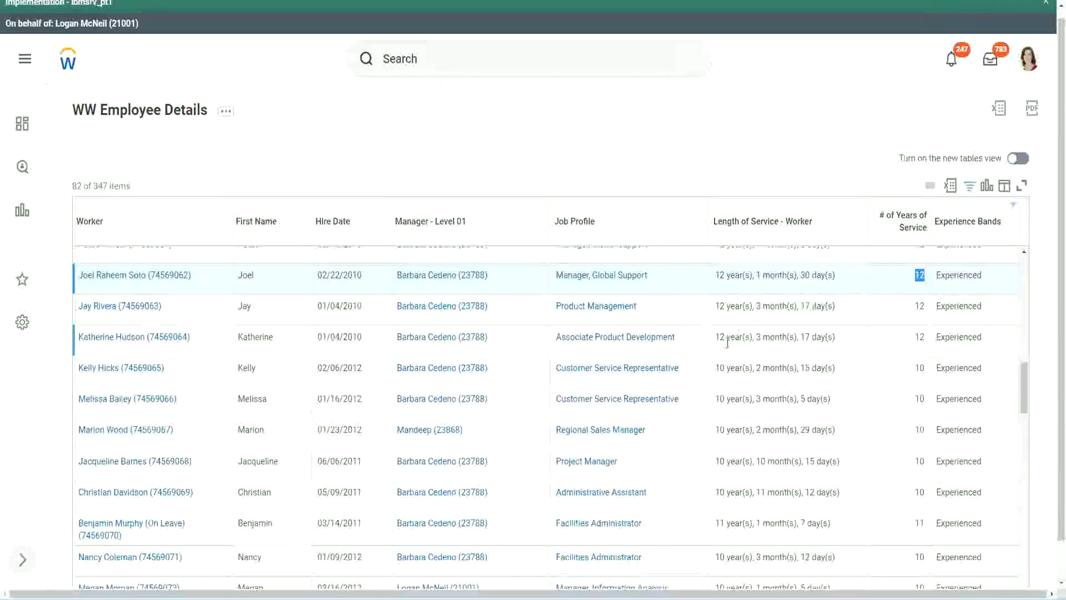
click(734, 492)
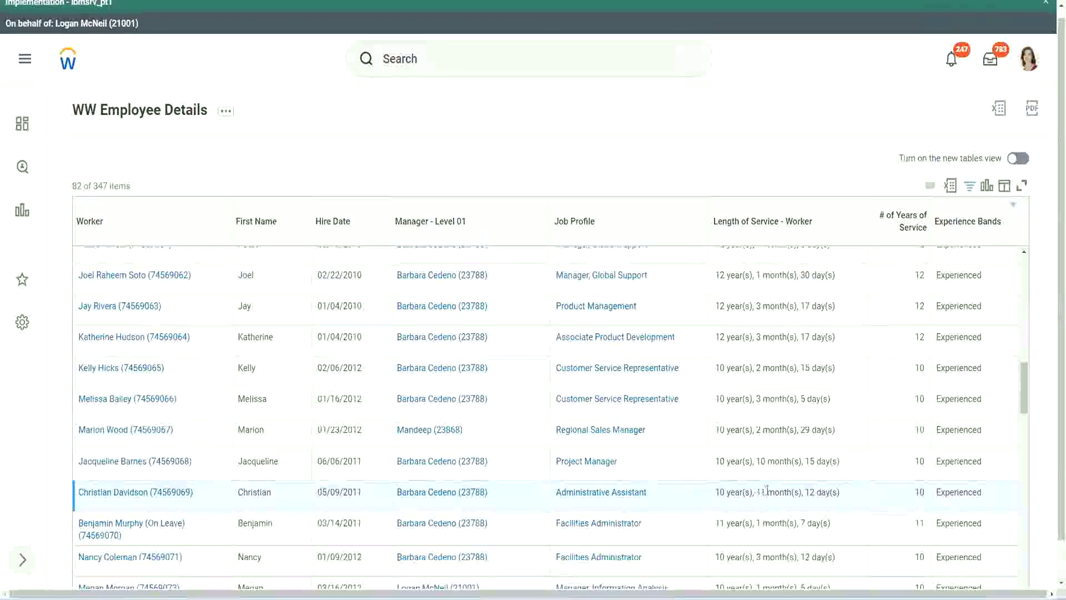
drag(757, 492, 815, 493)
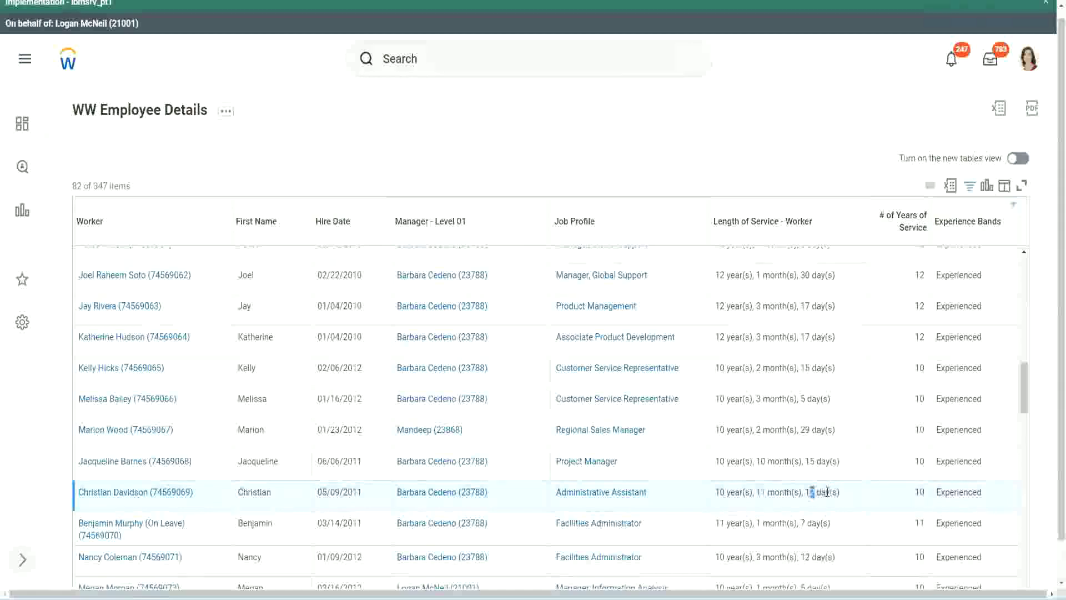
click(827, 492)
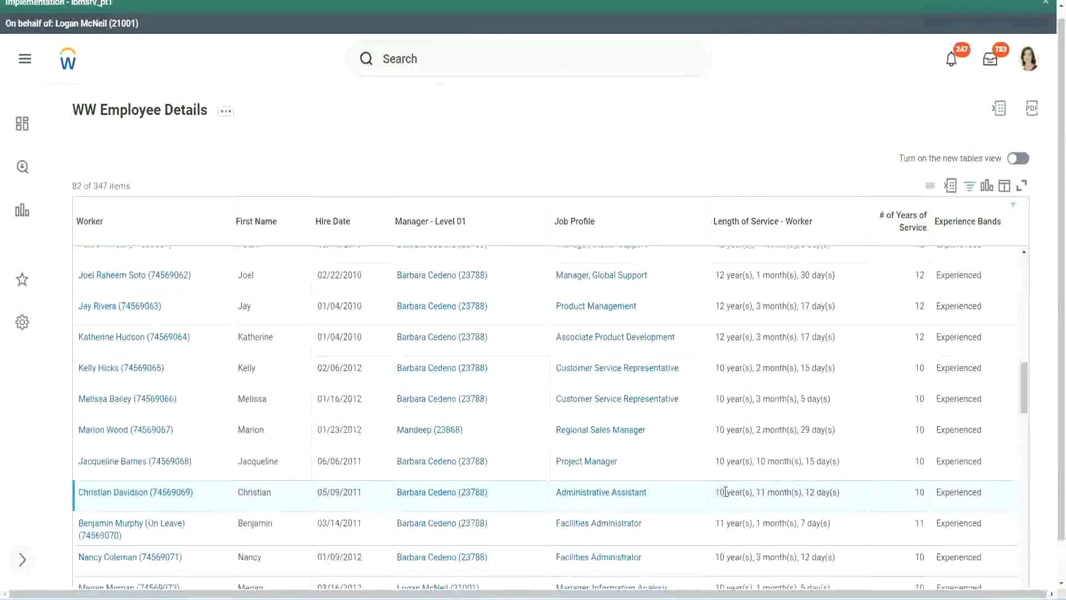
double_click(919, 492)
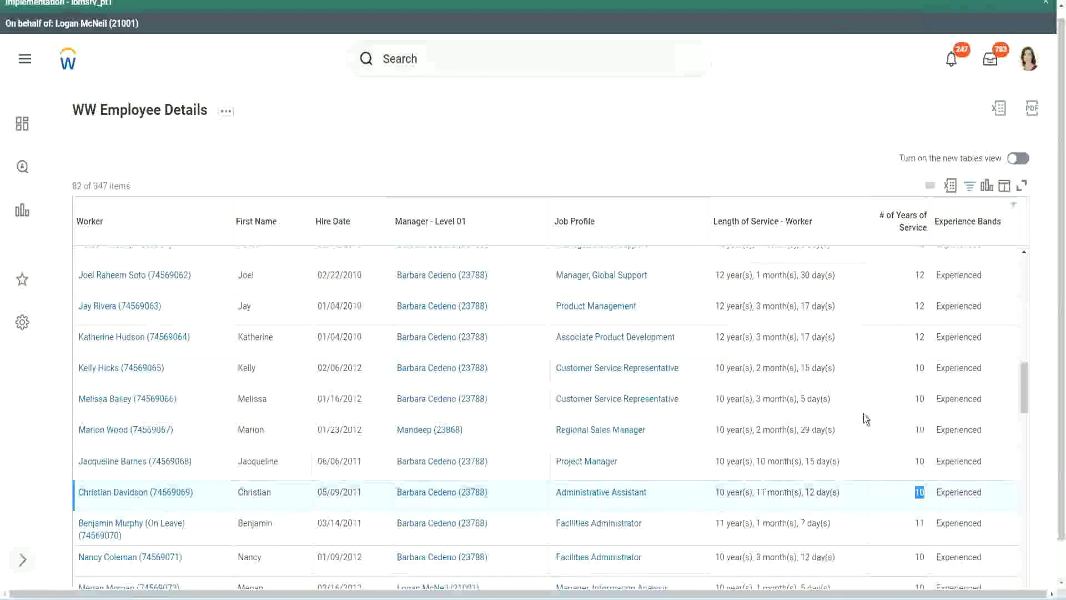
click(919, 349)
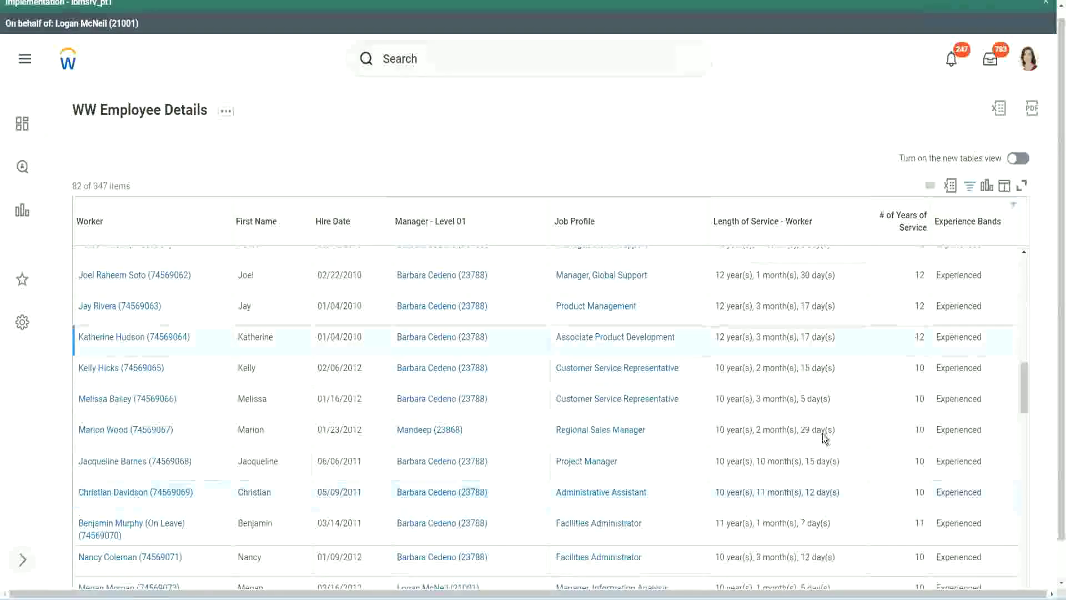
double_click(726, 489)
click(805, 489)
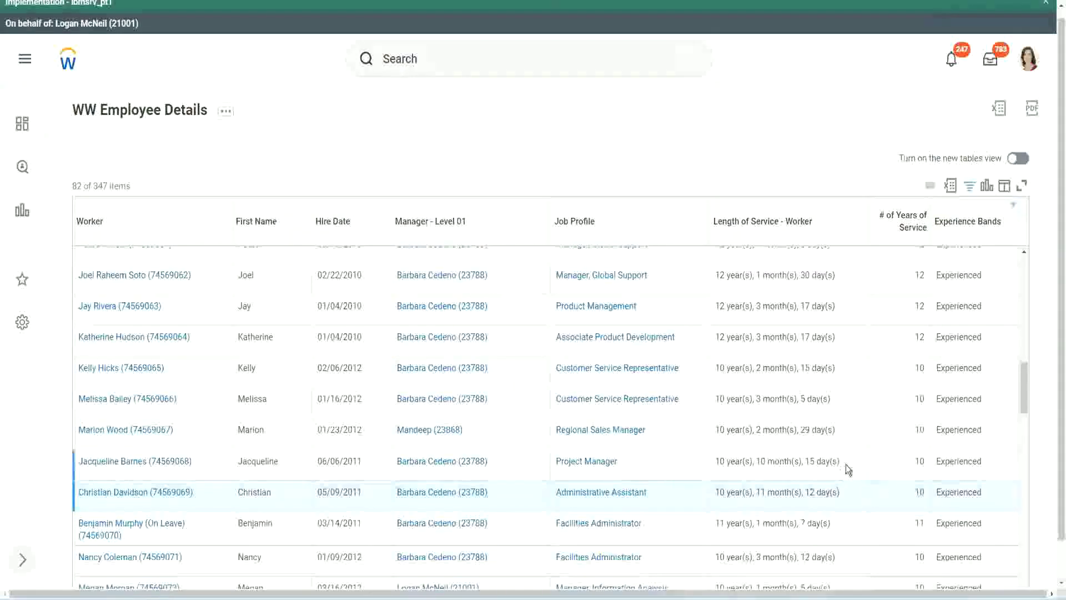
- Recheck how service lengths are rounded to whole years in the Global Support manager, Administrative Assistant and Project Manager rows
double_click(921, 275)
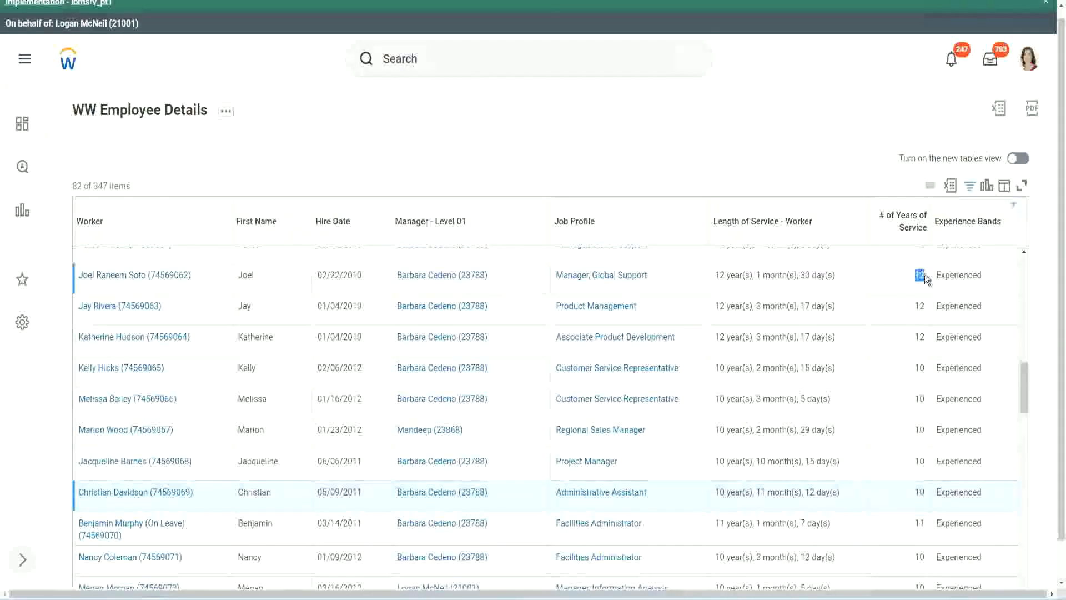
drag(716, 277, 848, 270)
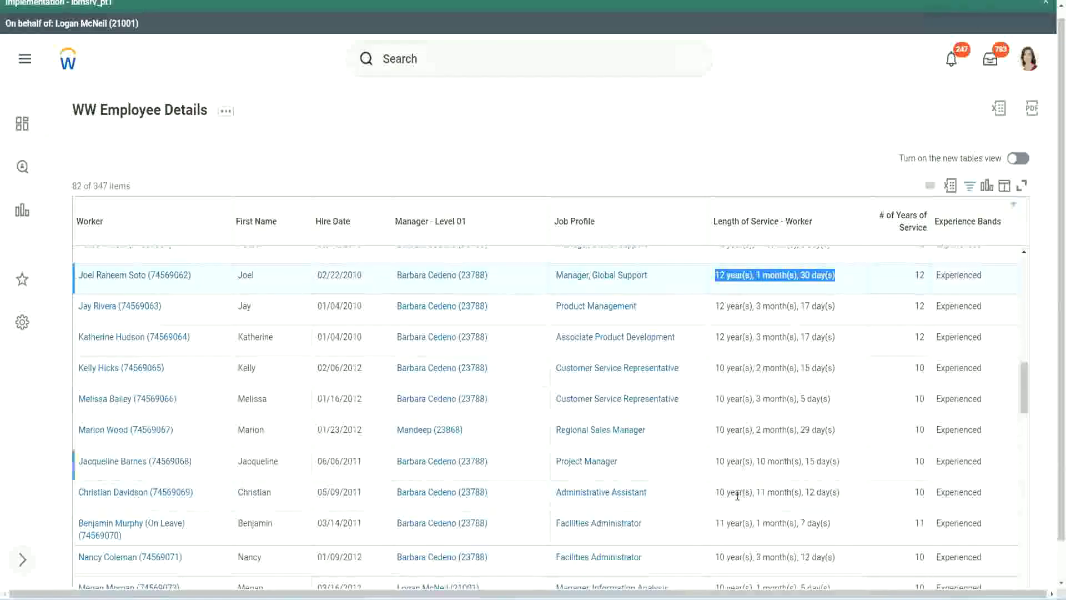
click(824, 492)
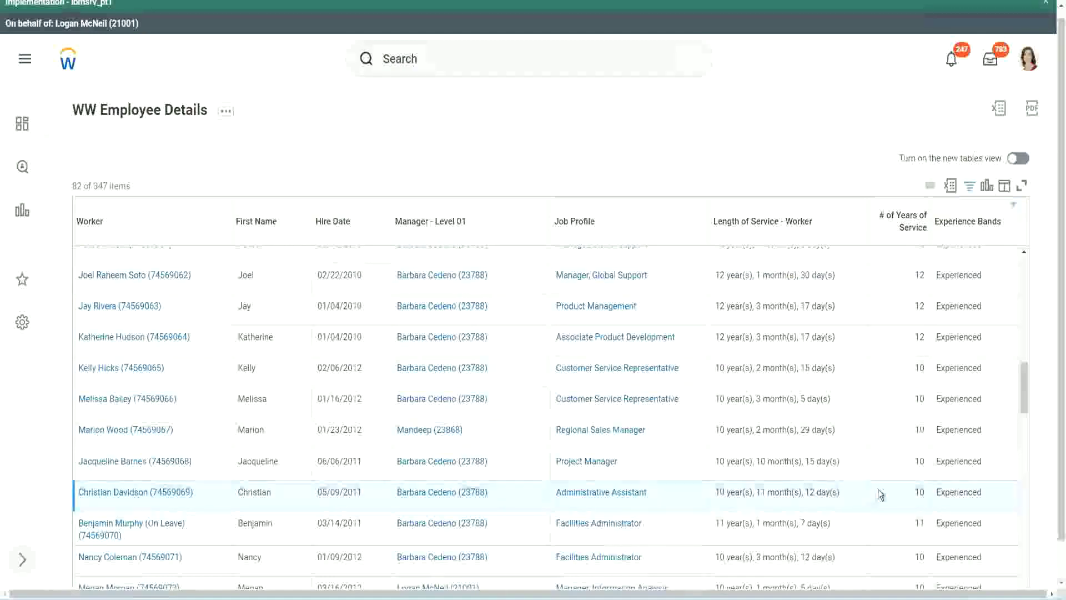
double_click(917, 492)
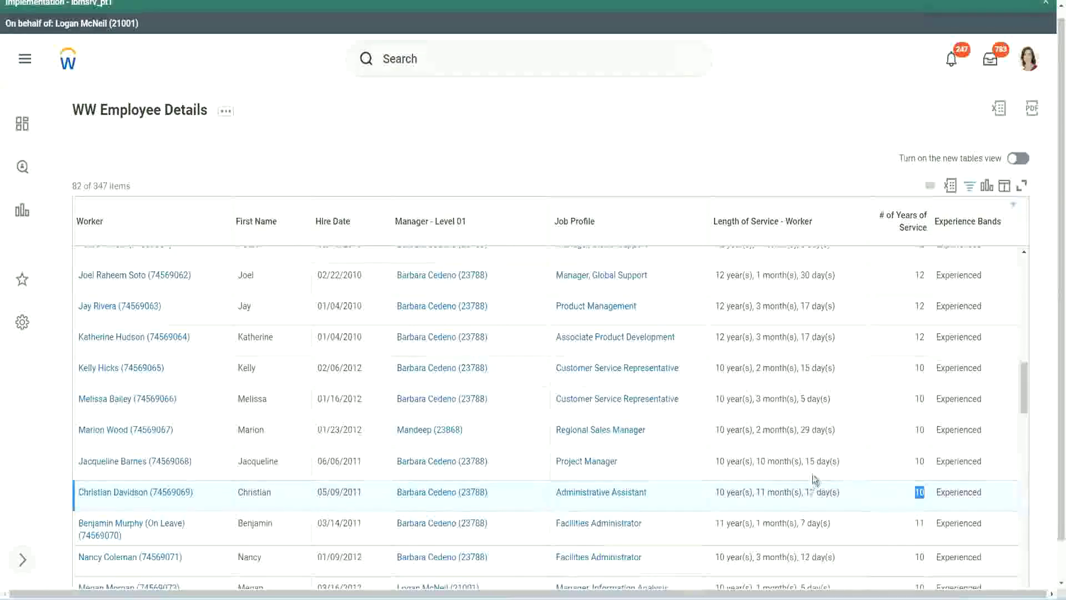
click(880, 495)
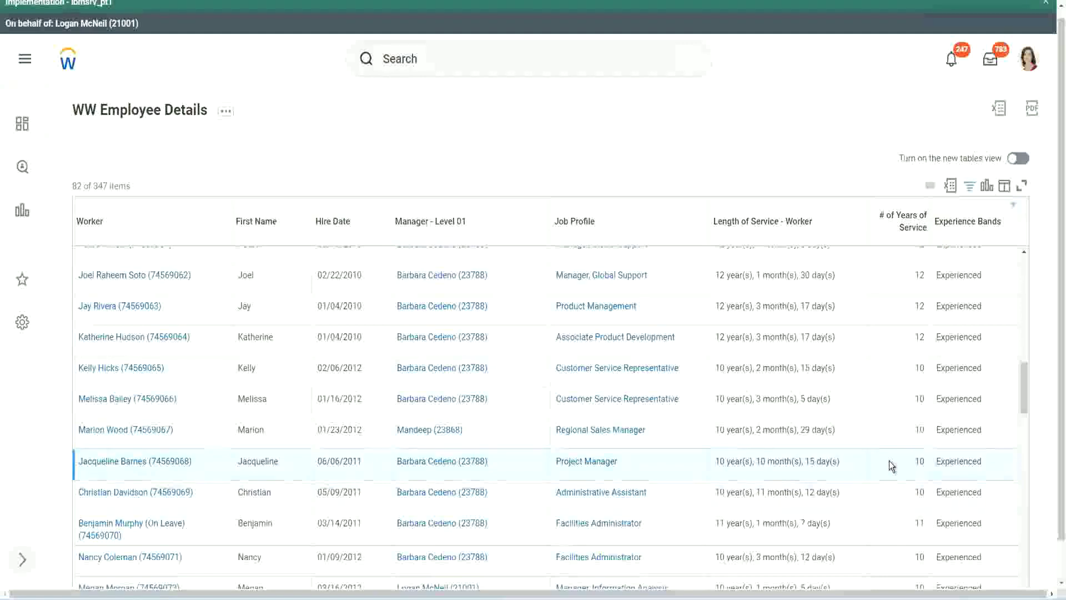
double_click(921, 460)
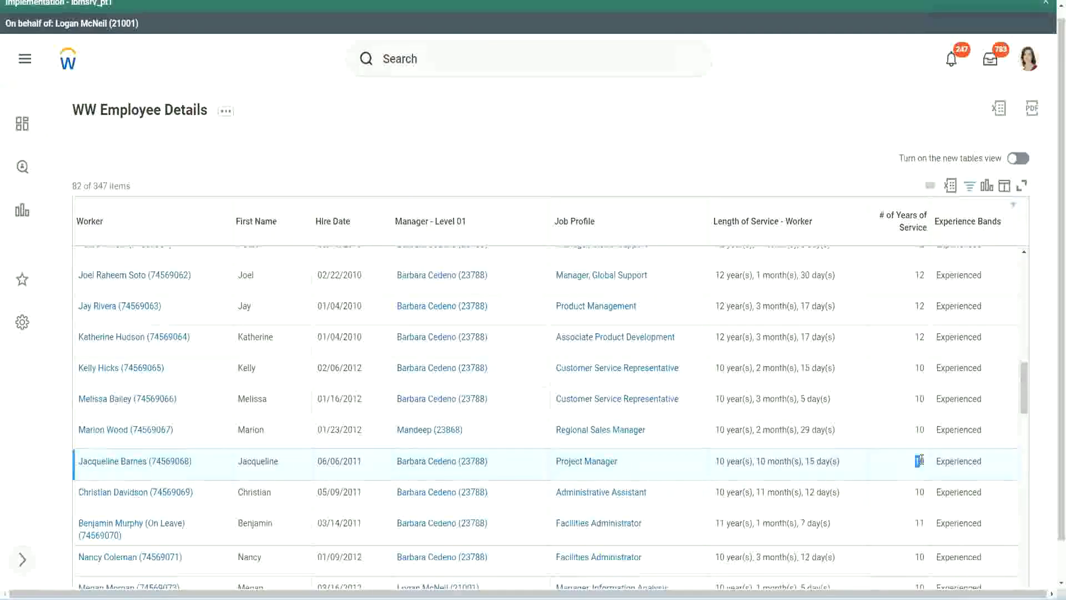
click(917, 461)
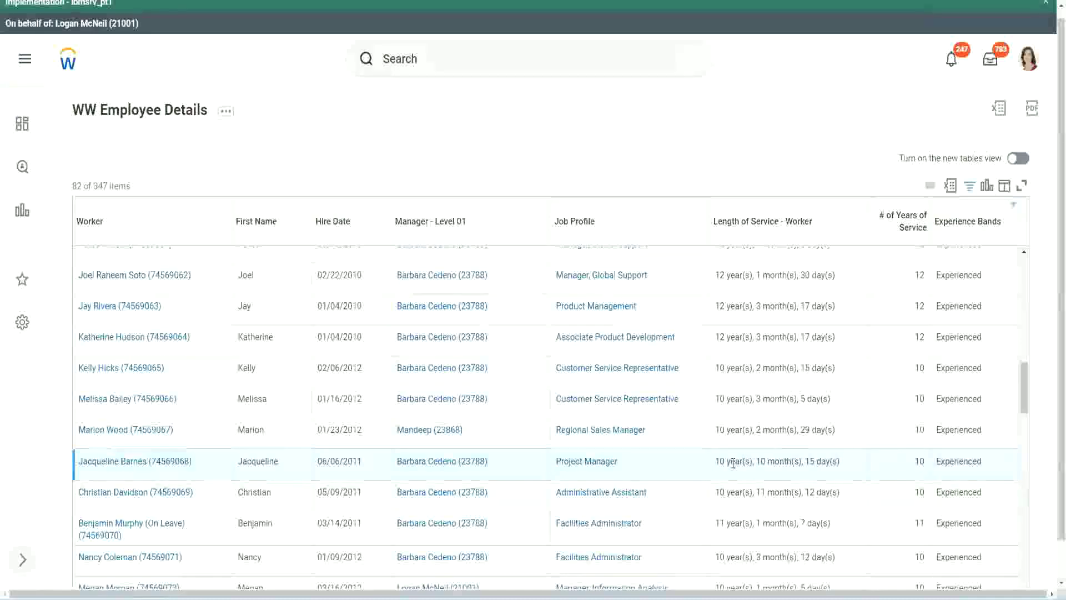
double_click(761, 461)
click(796, 462)
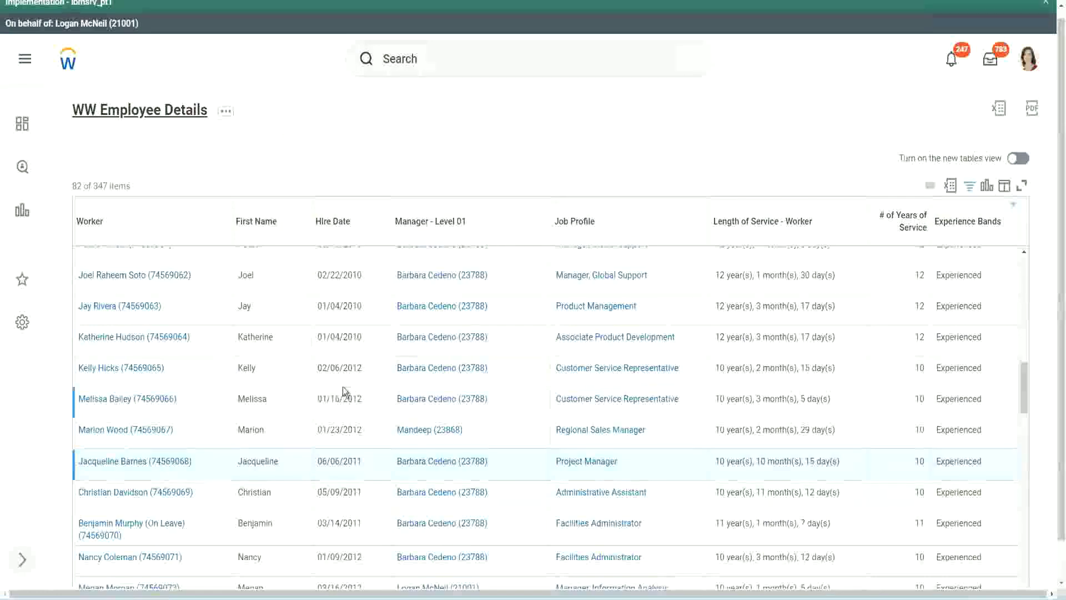
- Open the CF-WW-Eval Exp-Derive Experience Bands from Years of Service field in a new tab and dismiss the Implementation banner
scroll(344, 388, down, 5)
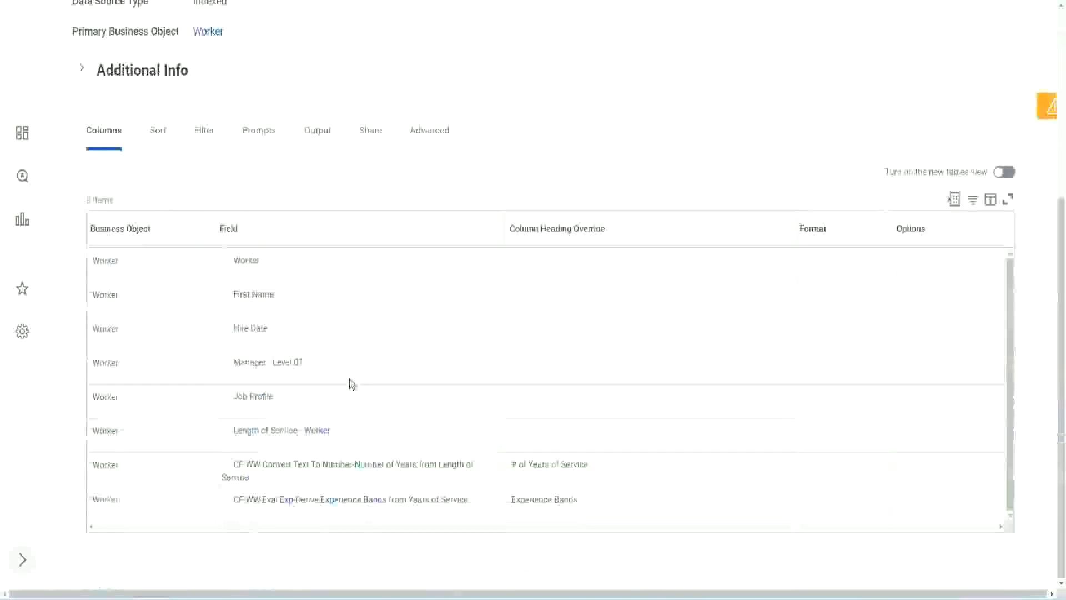
right_click(290, 505)
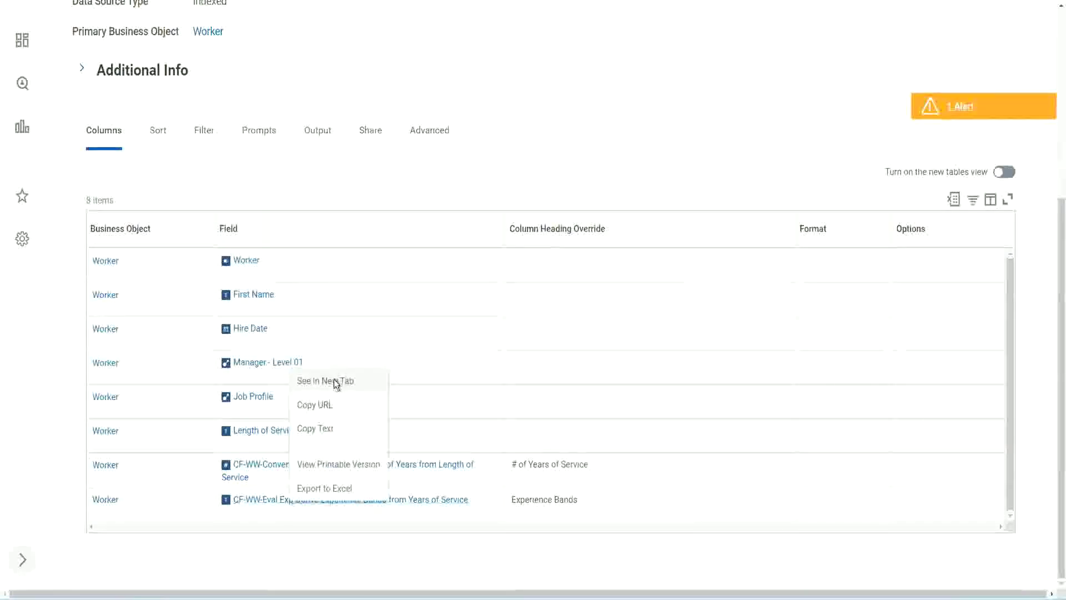
click(335, 381)
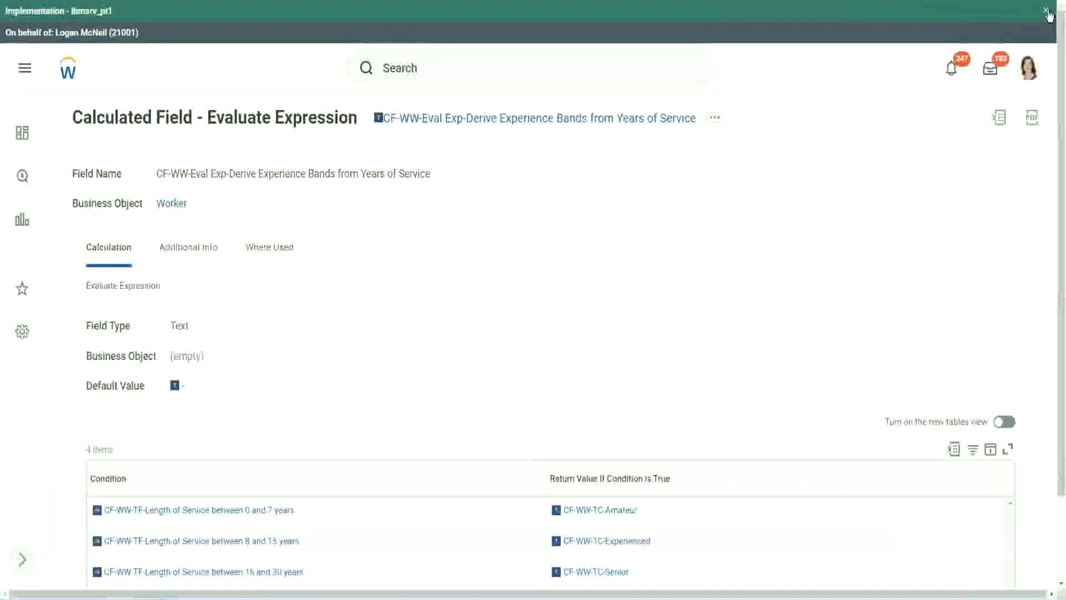
click(1046, 11)
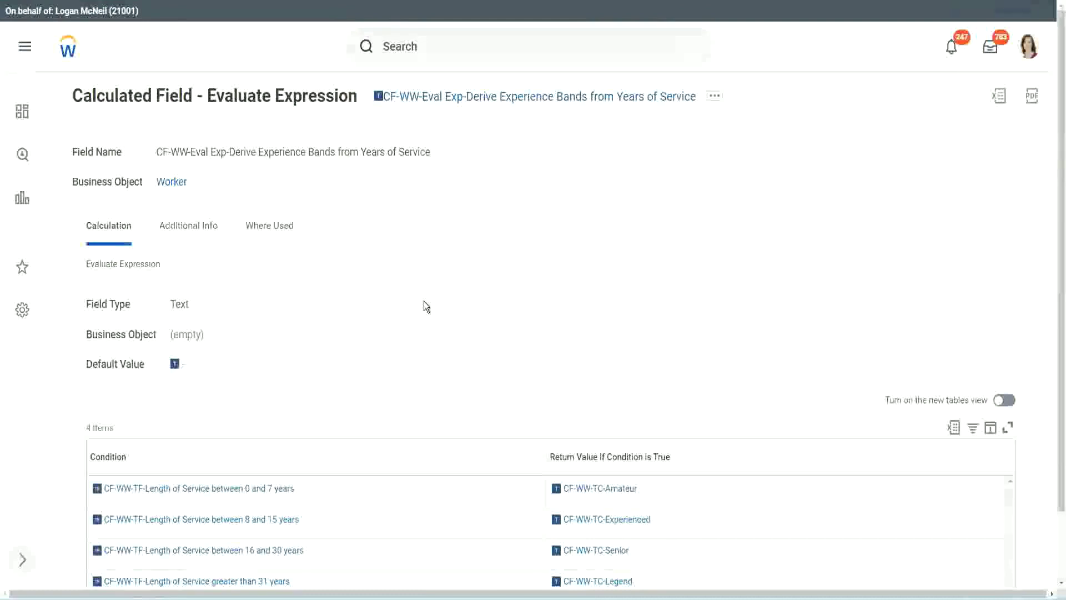
- Review the field's experience band conditions and copy the calculated field's name from the page heading
scroll(426, 316, down, 1)
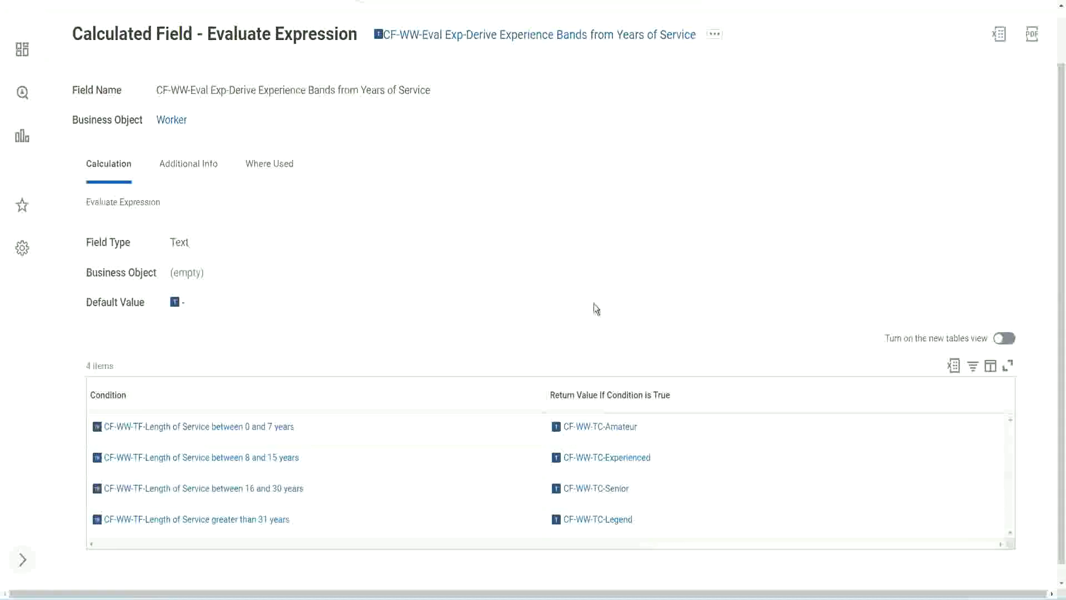
click(483, 392)
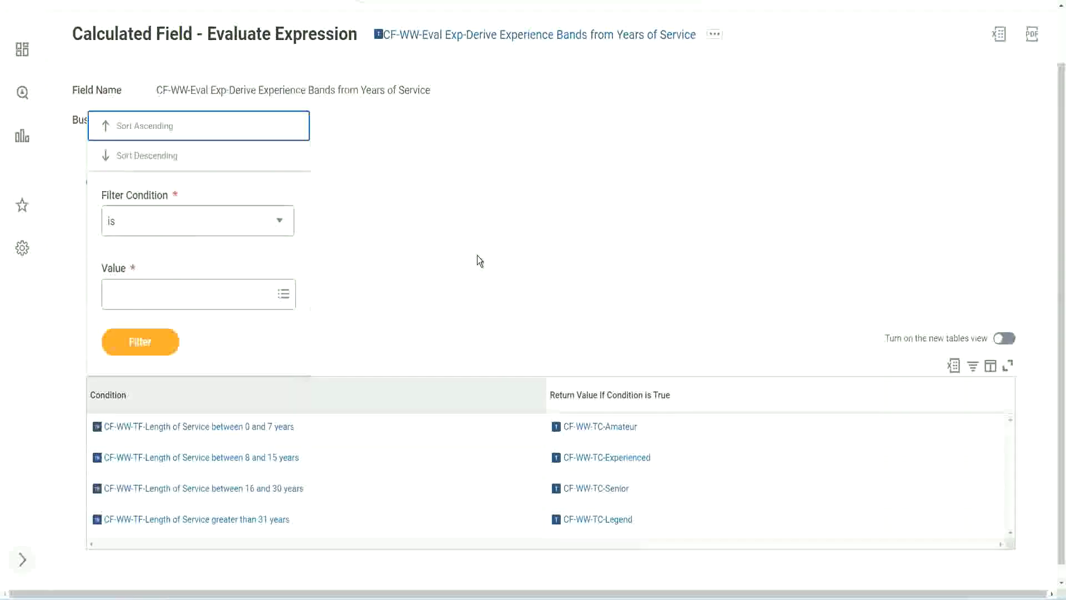
click(476, 260)
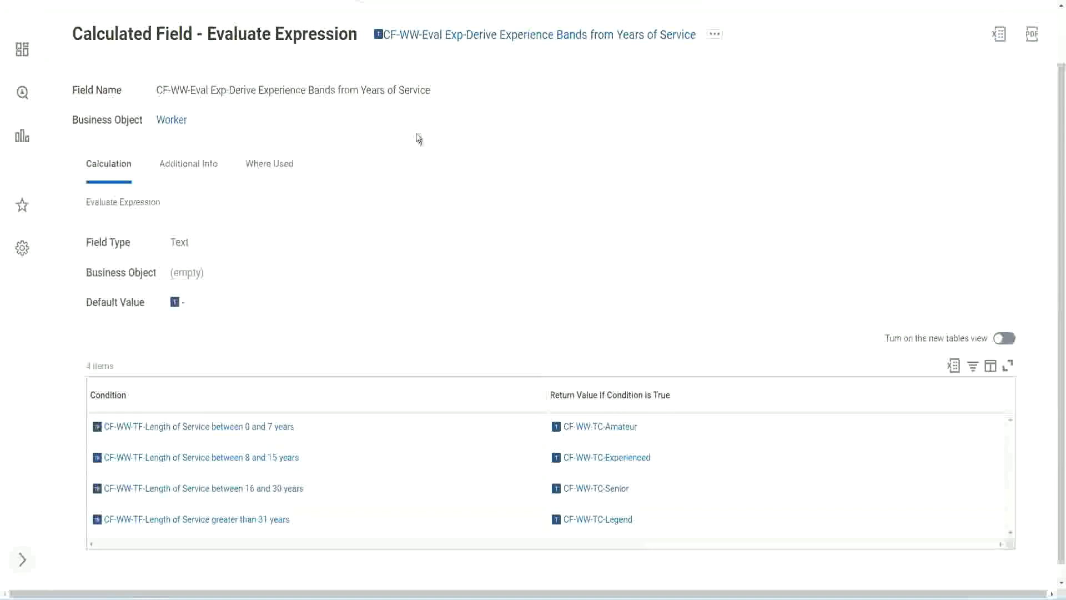
right_click(469, 39)
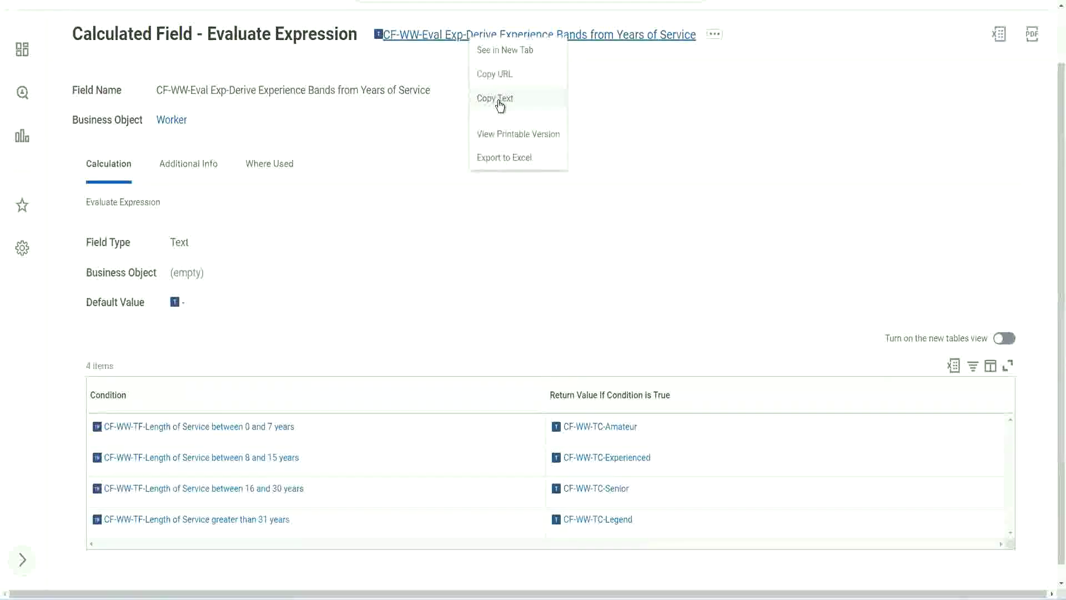
click(499, 99)
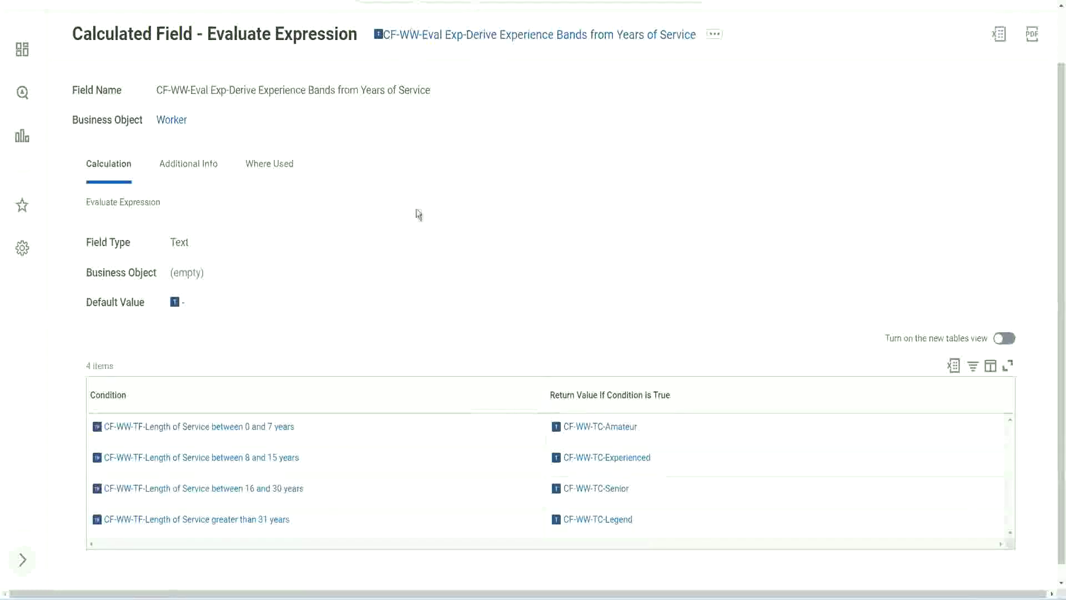
- Return to the WW Employee Details report definition, search for "create cal field" and open the Create Calculated Field task
scroll(414, 221, up, 2)
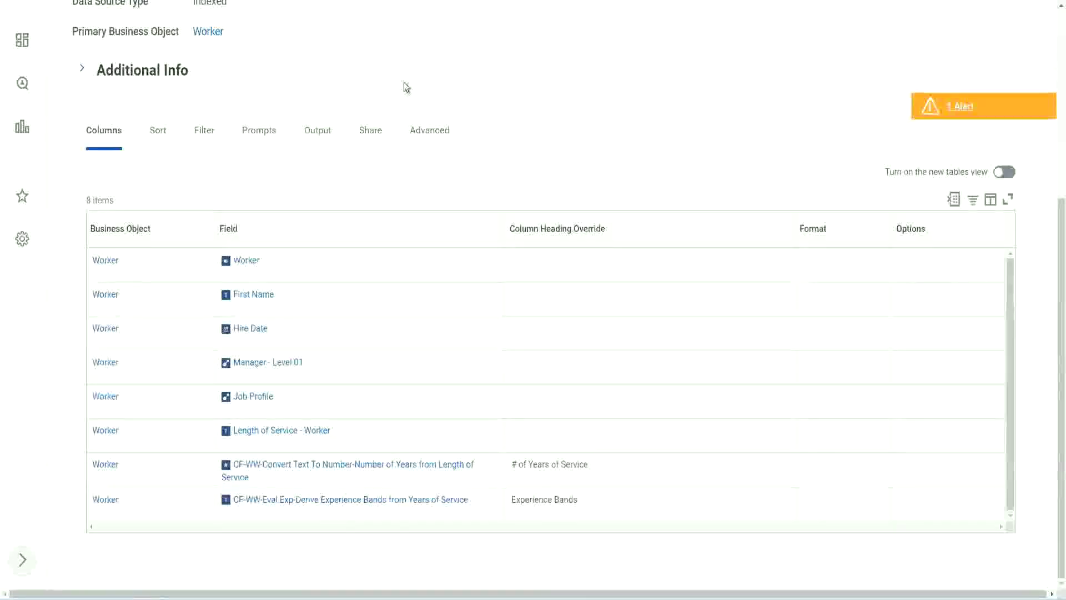
scroll(432, 69, up, 5)
click(433, 68)
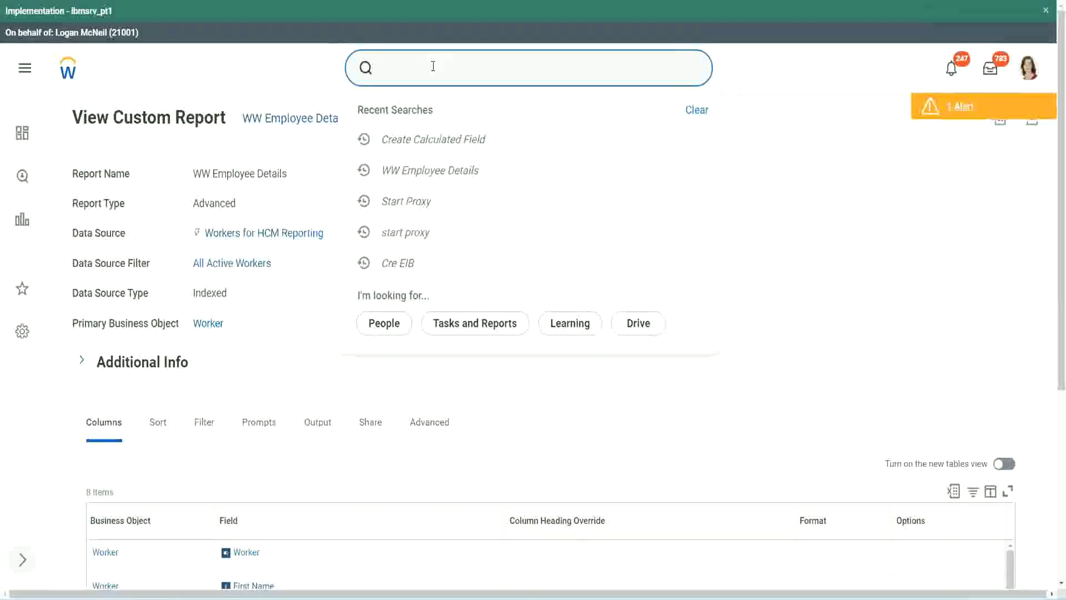
text(create cal field)
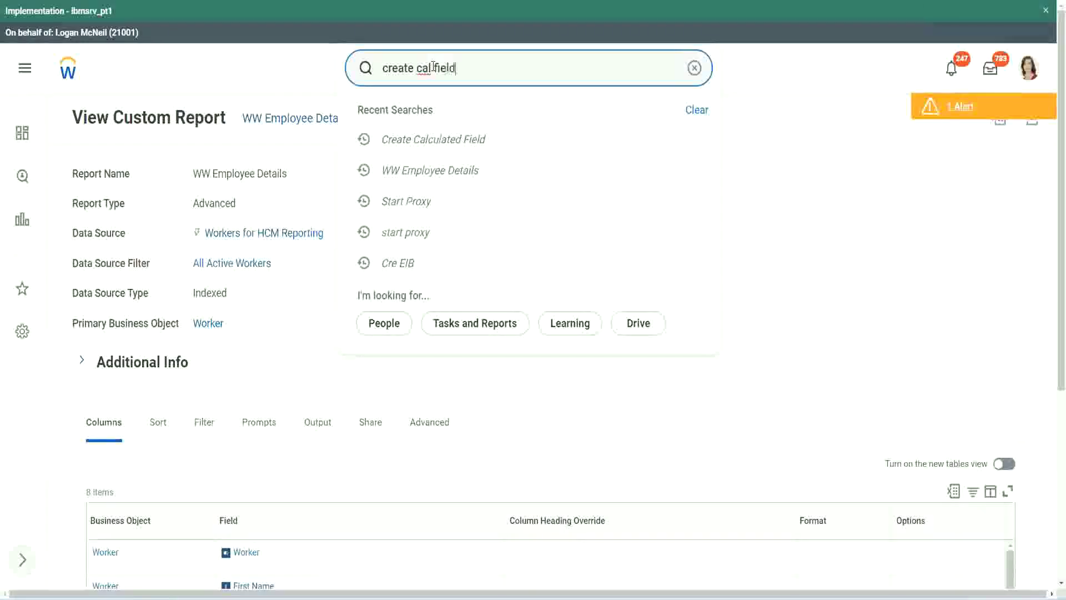
click(445, 114)
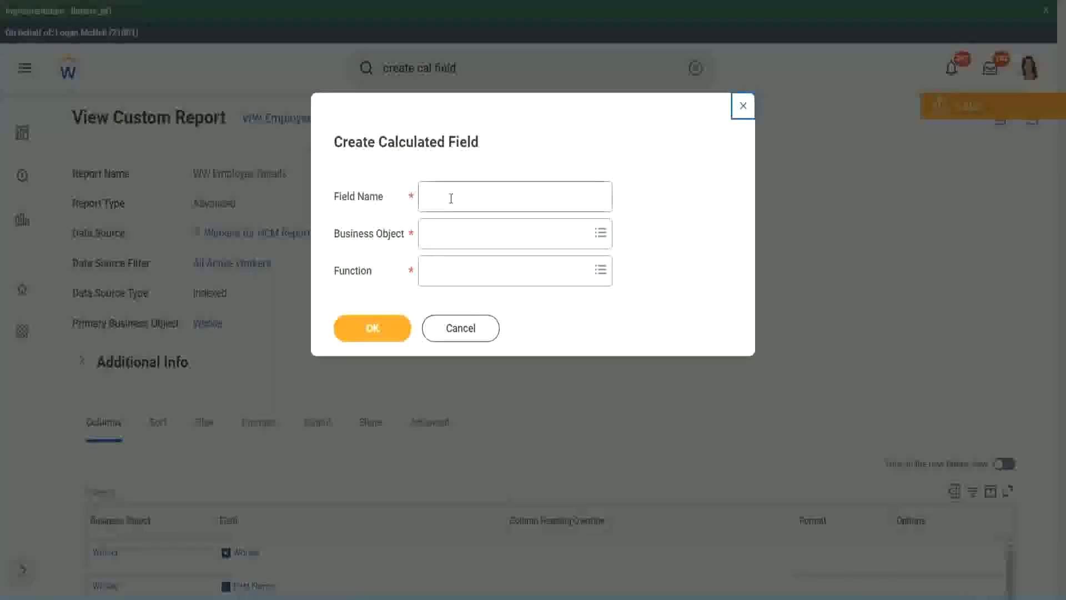
- Paste the copied name as the new calculated field's name and insert "Bands" after "Eval Exp"
click(450, 199)
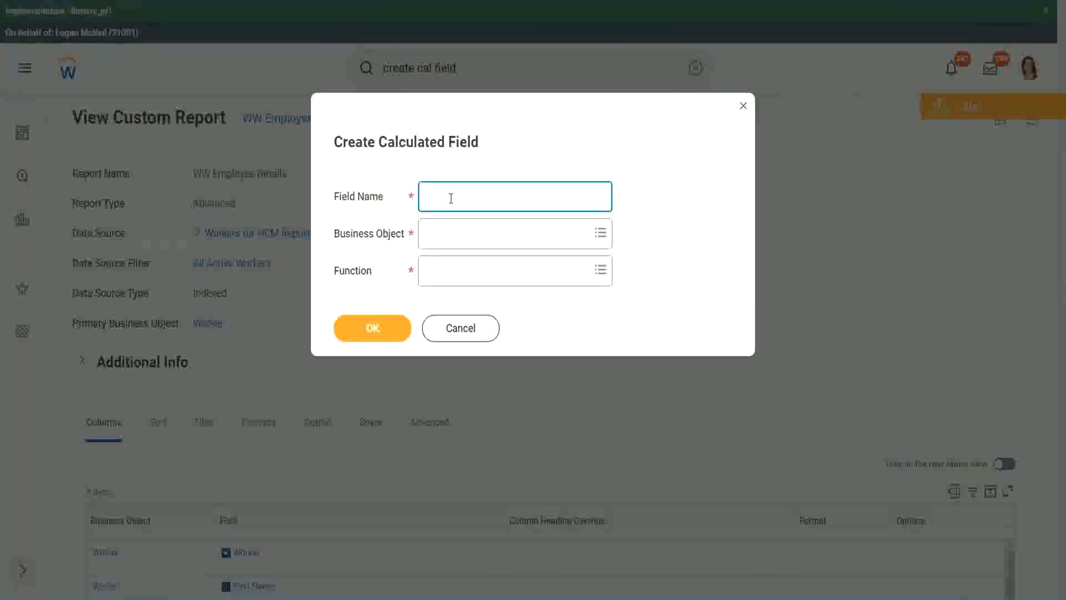
key(ctrl+v)
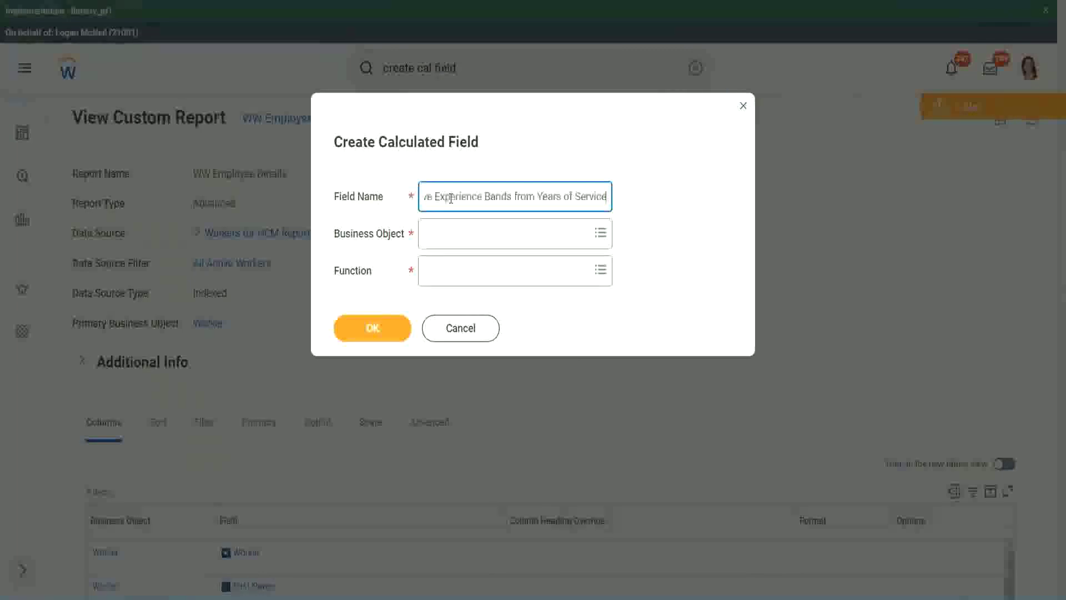
mouse_move(480, 196)
mouse_down()
mouse_move(424, 196)
mouse_move(494, 195)
mouse_up()
click(480, 197)
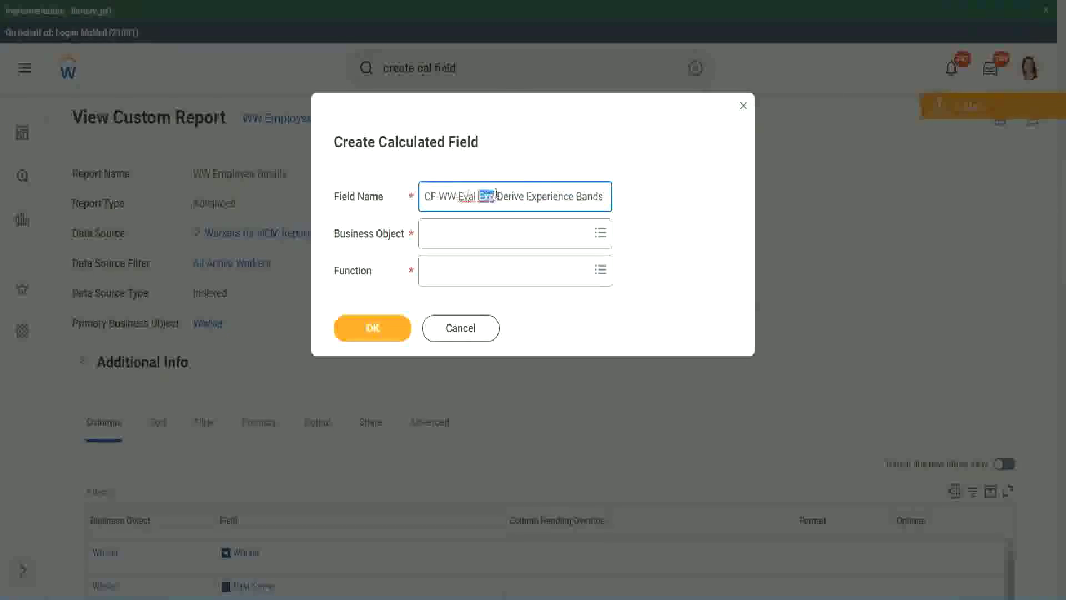
click(494, 197)
text(bands)
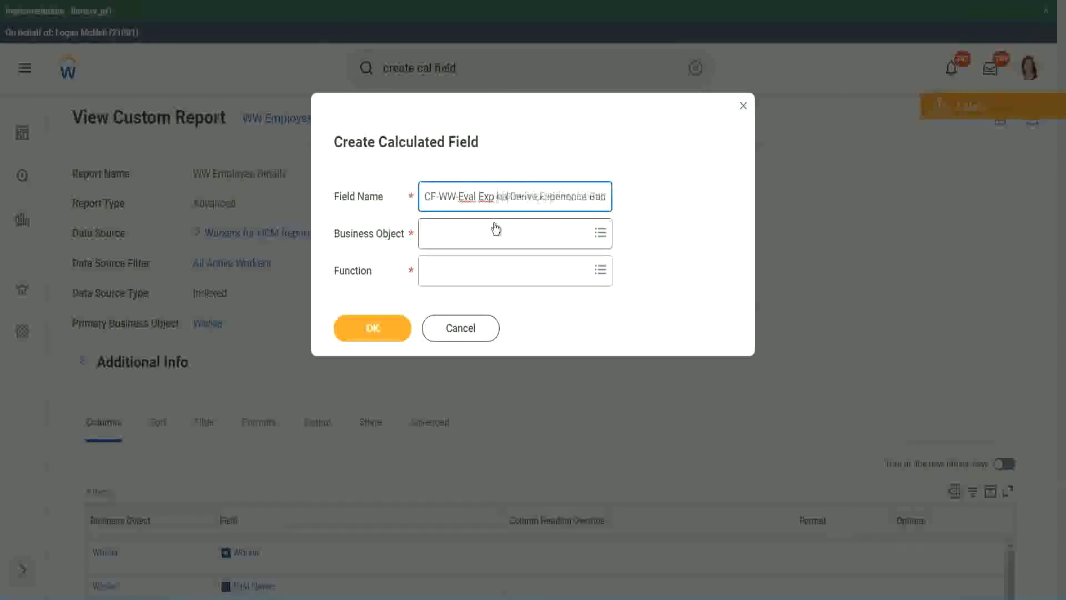
key(Left)
key(Left)
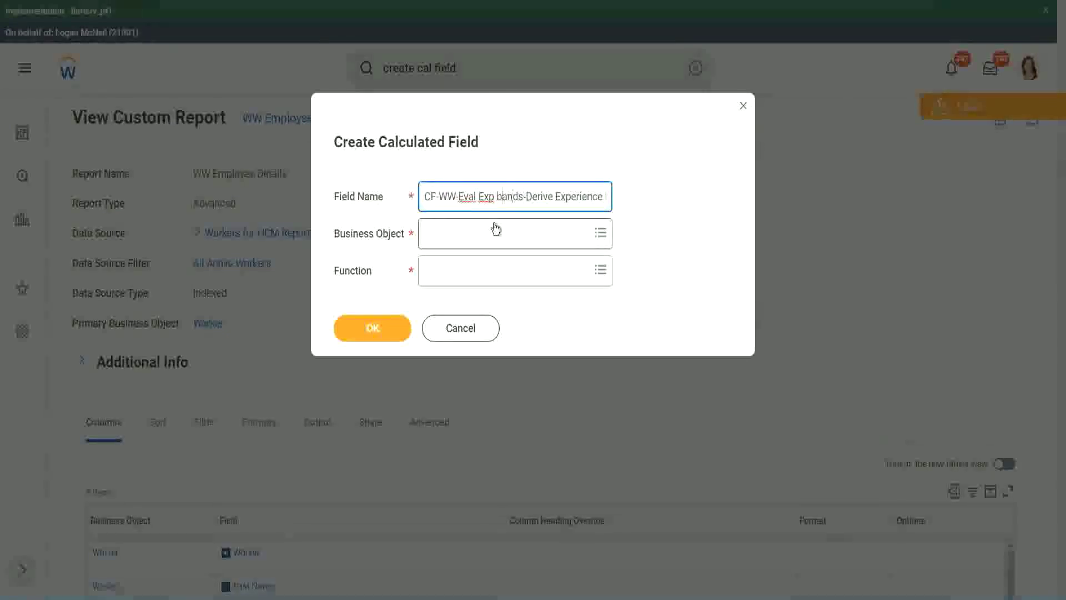
key(shift+Left)
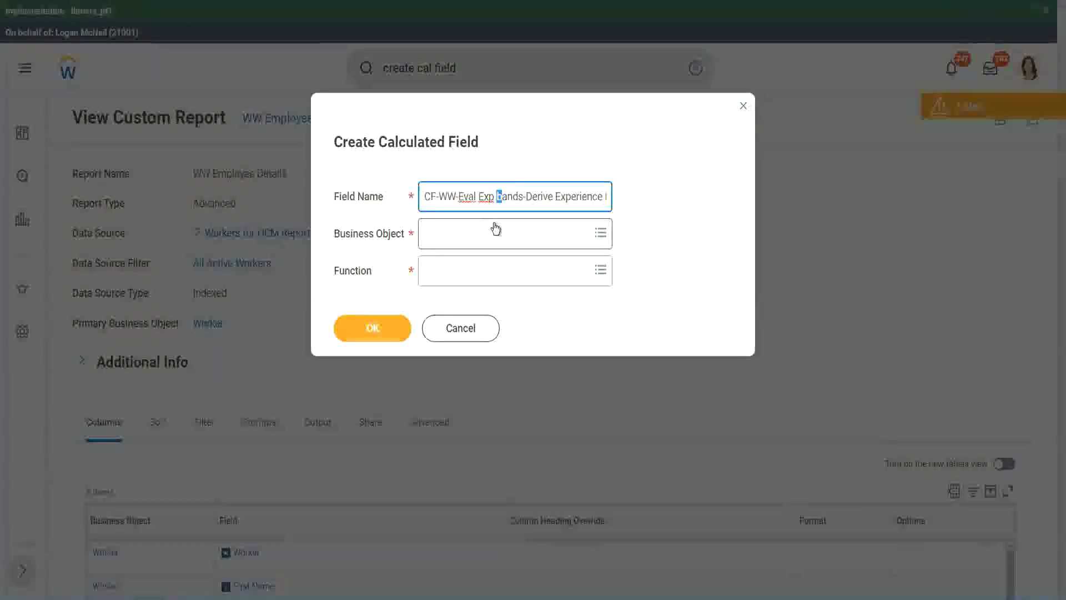
text(B)
key(Right)
key(Right)
key(Right)
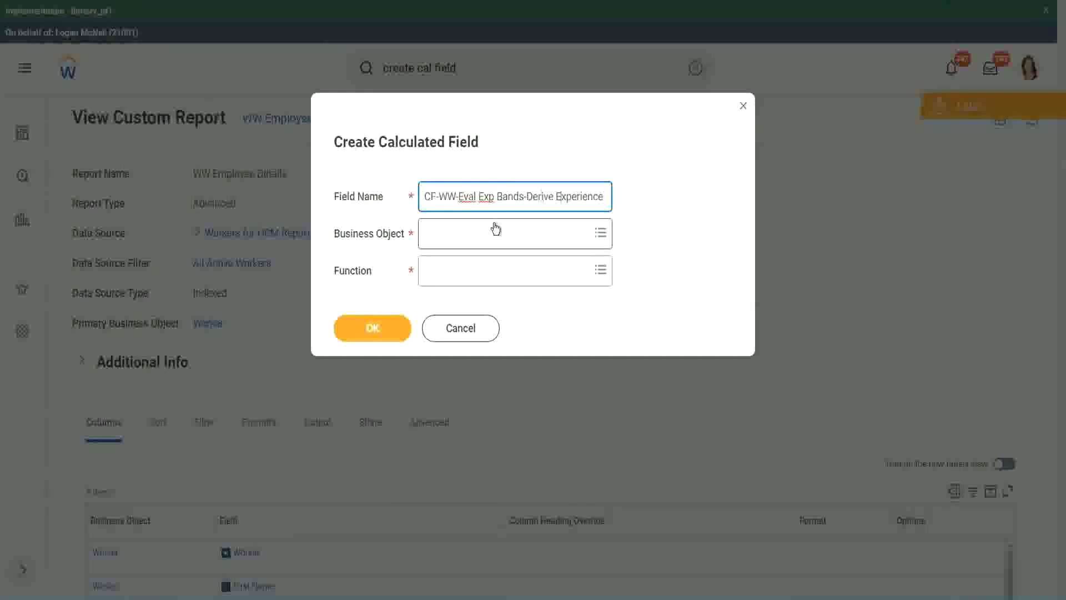
- Replace "Derive" with "Determine" in the field name
key(End)
text(s from Years of)
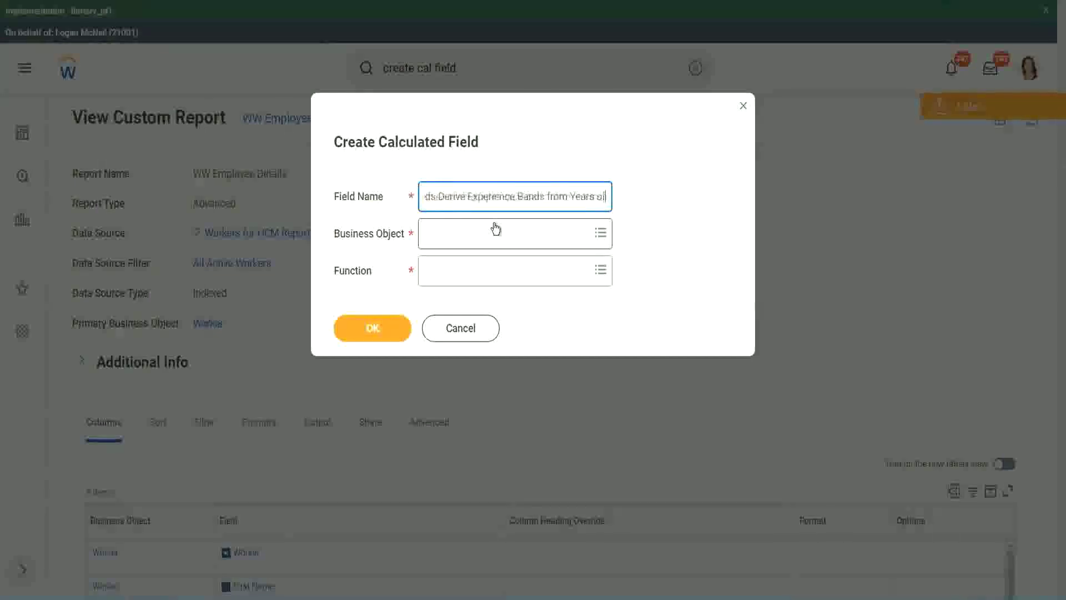
key(Left)
key(Left)
key(Left)
key(Left)
key(Left)
key(Left)
key(Left)
key(Left)
key(Left)
key(Left)
key(Left)
key(Left)
key(Left)
key(Left)
key(Left)
key(Left)
key(Left)
key(Left)
key(Left)
key(Left)
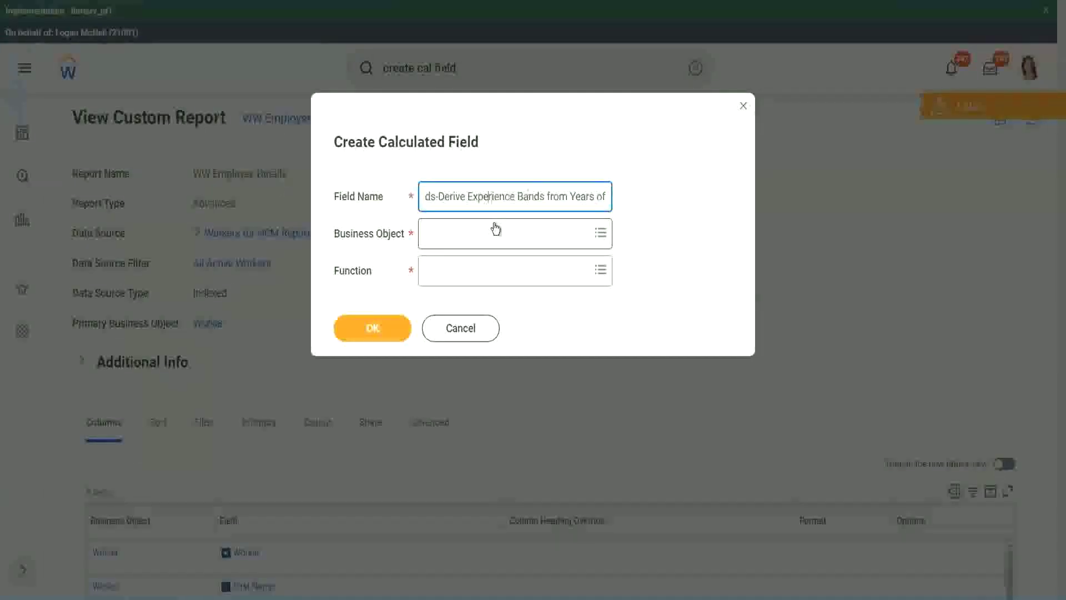
key(Left)
key(Left)
key(Left)
key(shift+Left)
key(shift+Left)
key(shift+Left)
key(shift+Left)
key(shift+Left)
key(shift+Left)
text(Determine)
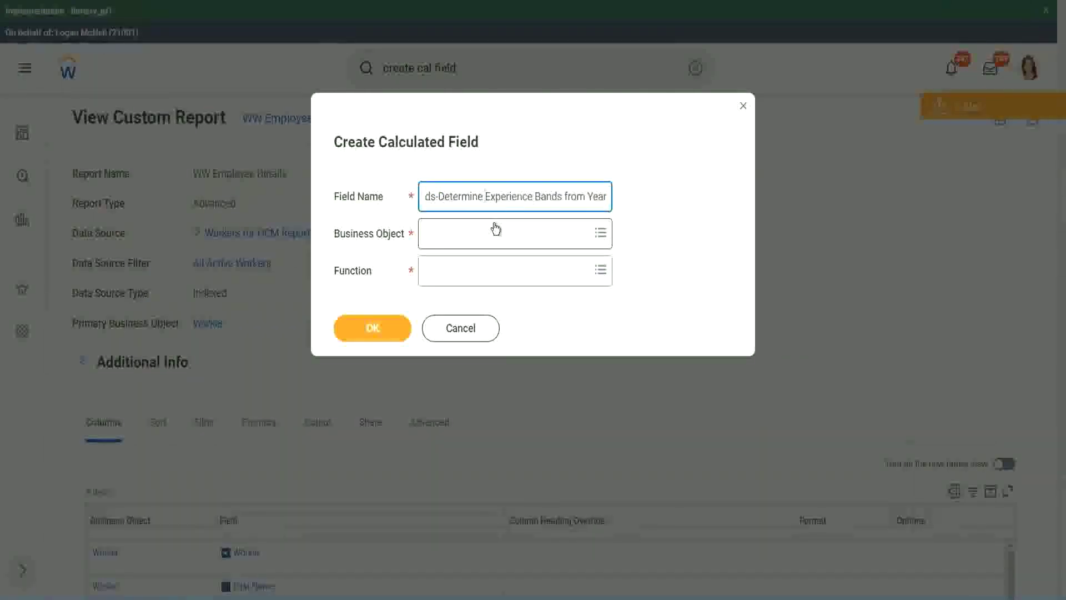
key(Right)
key(Right)
key(Right)
key(Right)
key(Right)
key(Right)
key(Right)
key(Right)
key(Right)
key(Right)
key(Right)
key(Right)
key(Right)
key(Right)
key(Right)
key(Right)
key(Right)
key(Right)
key(Right)
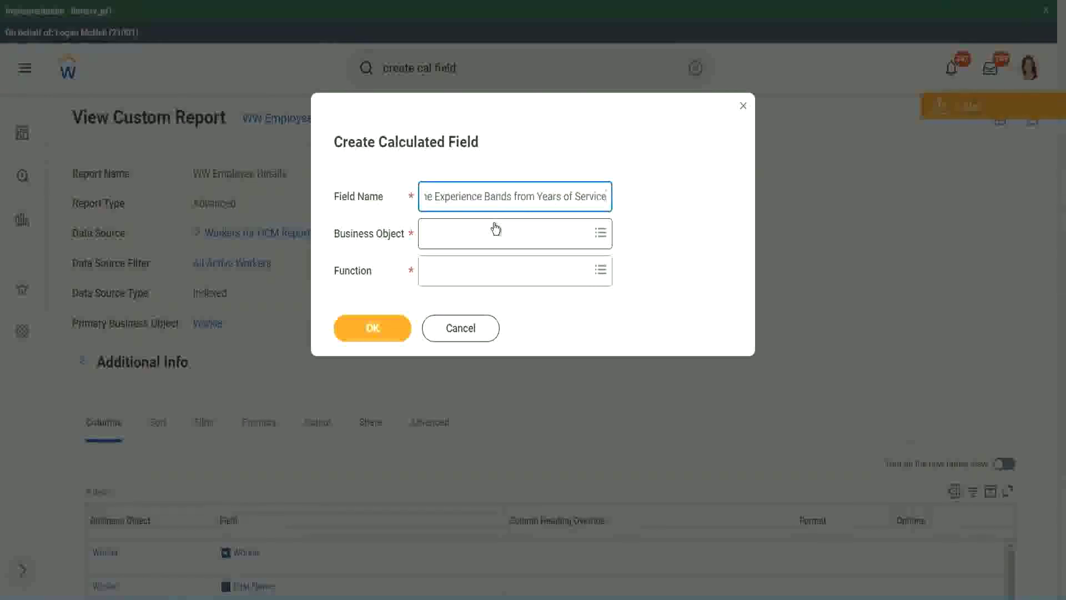
- Set the business object to Worker and the function to Evaluate Expression Band
click(475, 234)
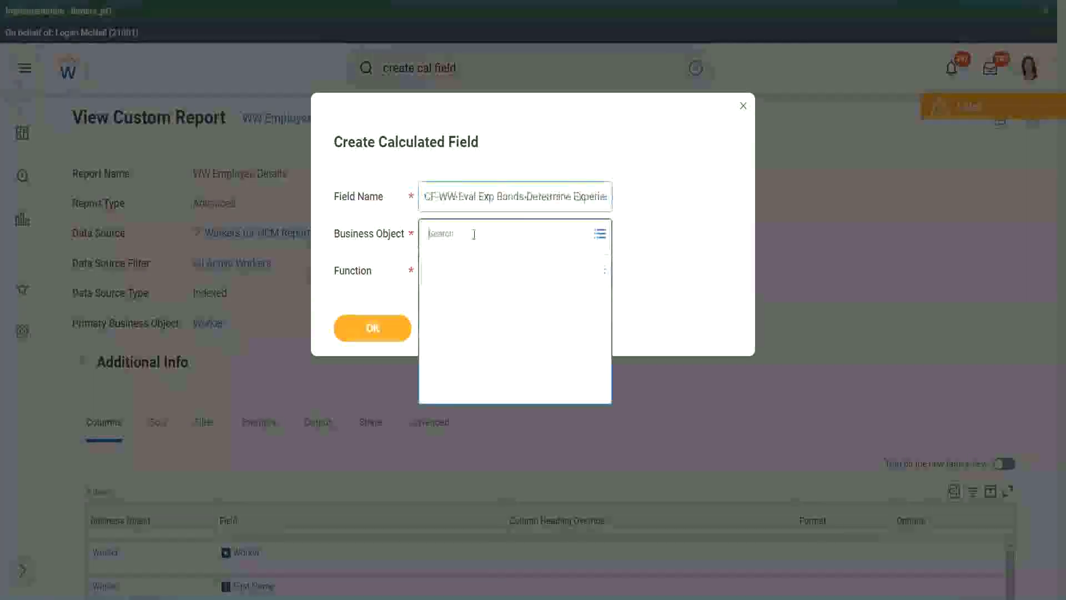
text(worker)
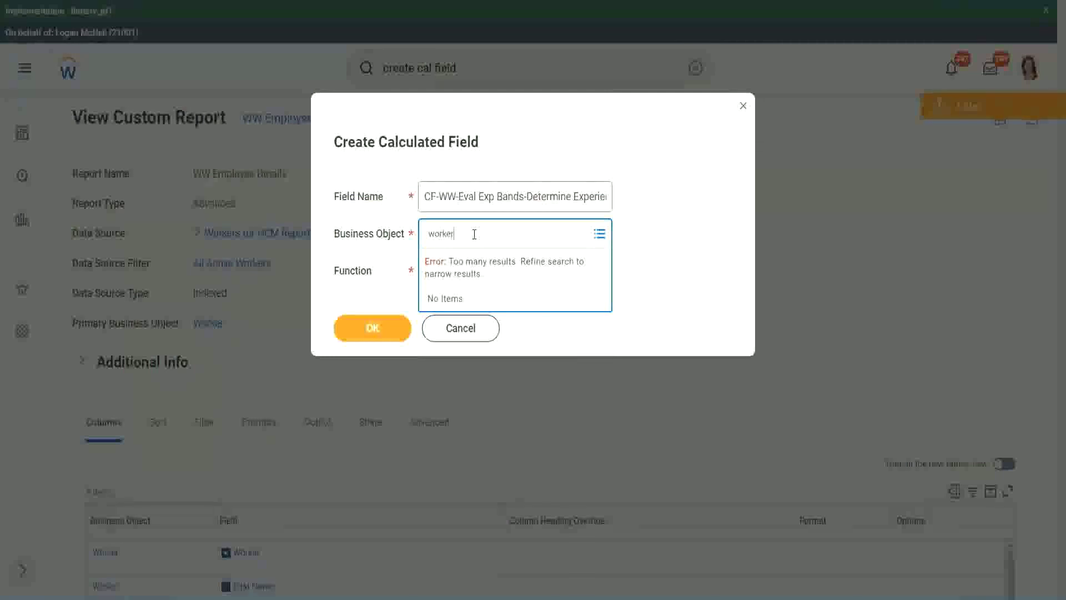
key(Return)
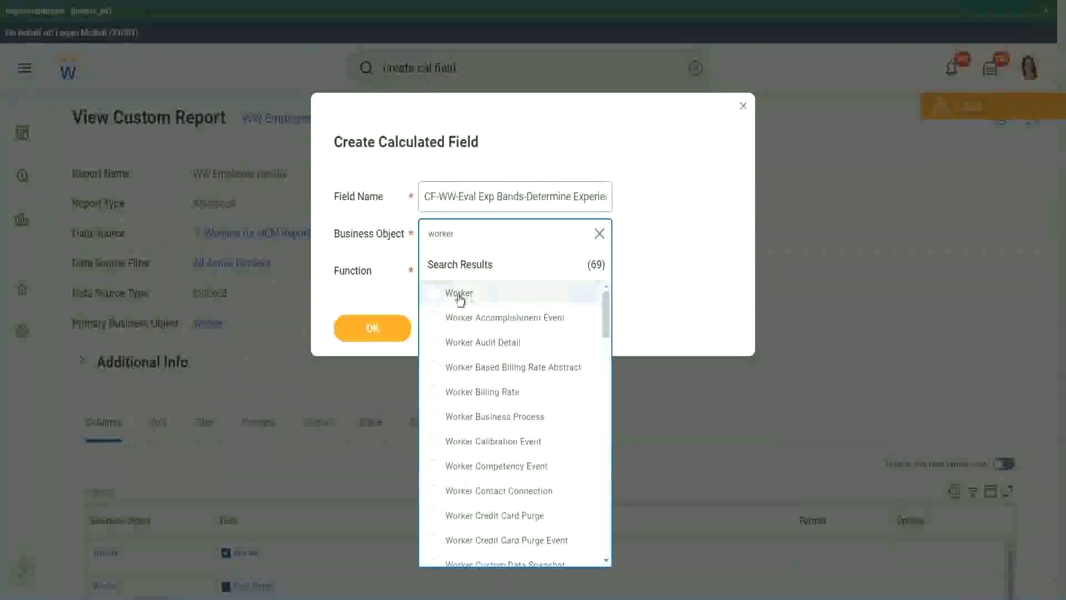
click(457, 293)
click(451, 269)
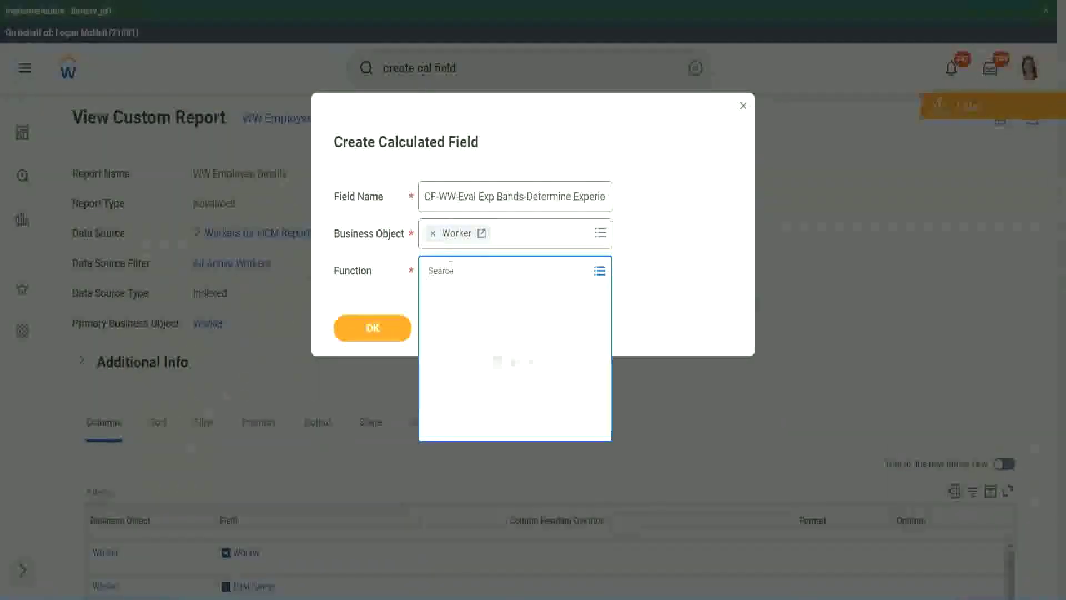
text(eval exp)
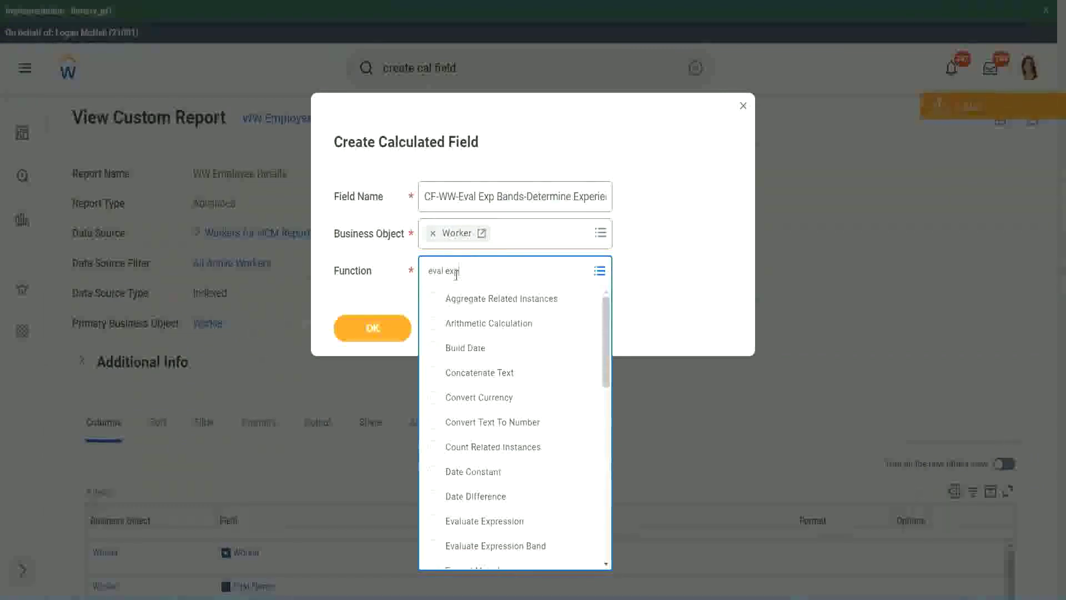
key(Return)
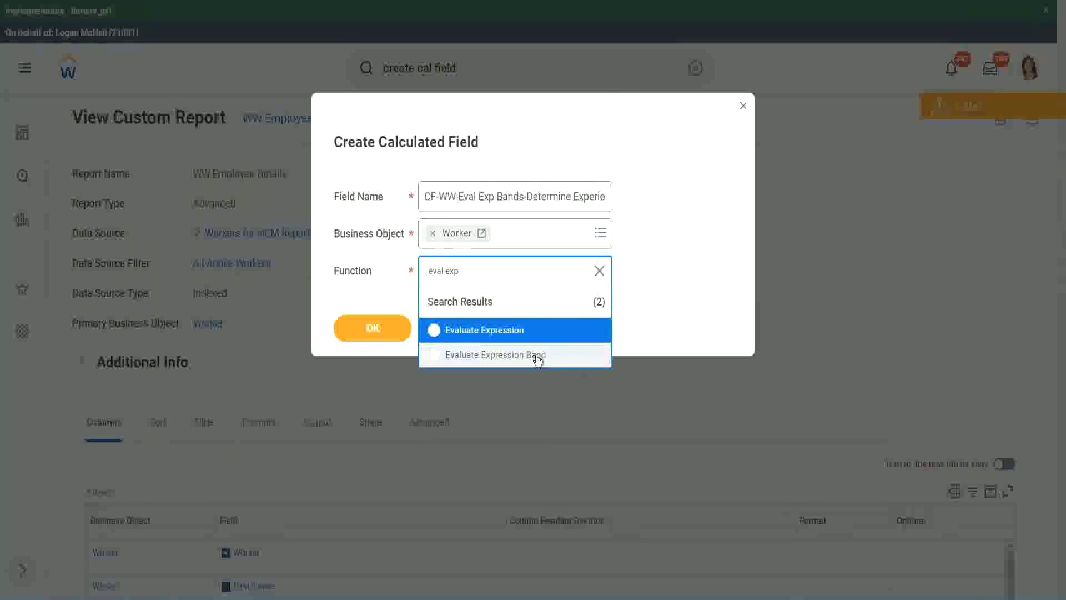
click(538, 357)
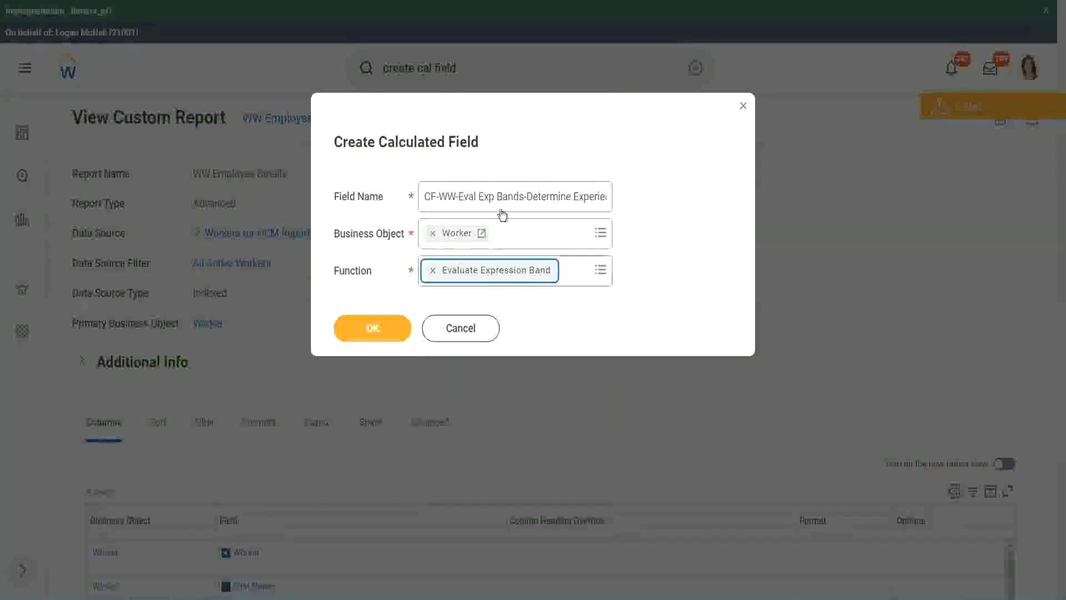
- Correct the name to CF-WW-Eval Exp Band-Determine Experience Bands from Years of Service and continue to the field's calculation setup
click(522, 195)
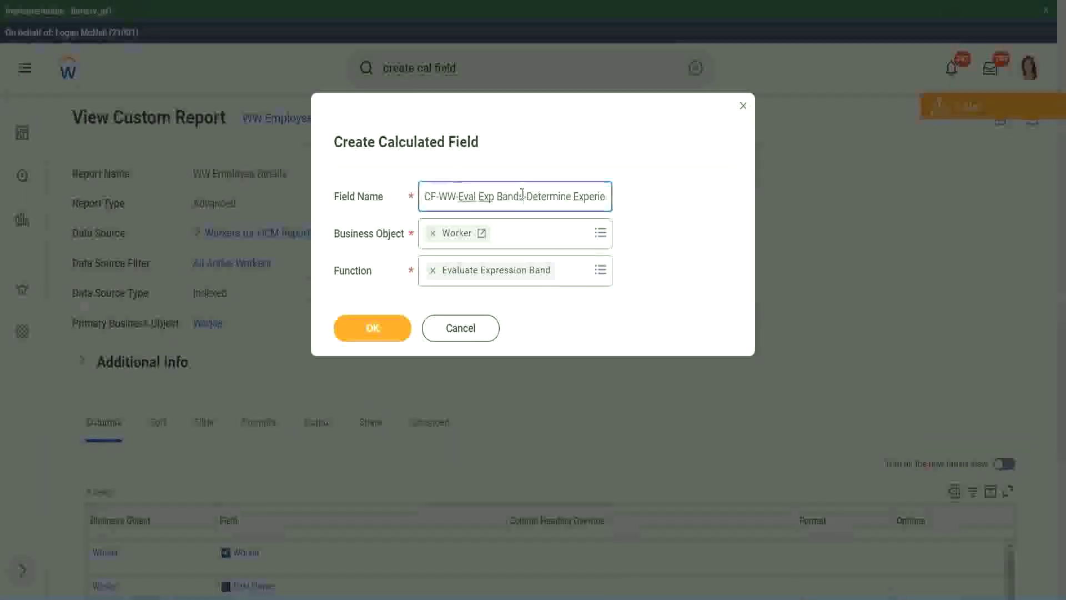
key(BackSpace)
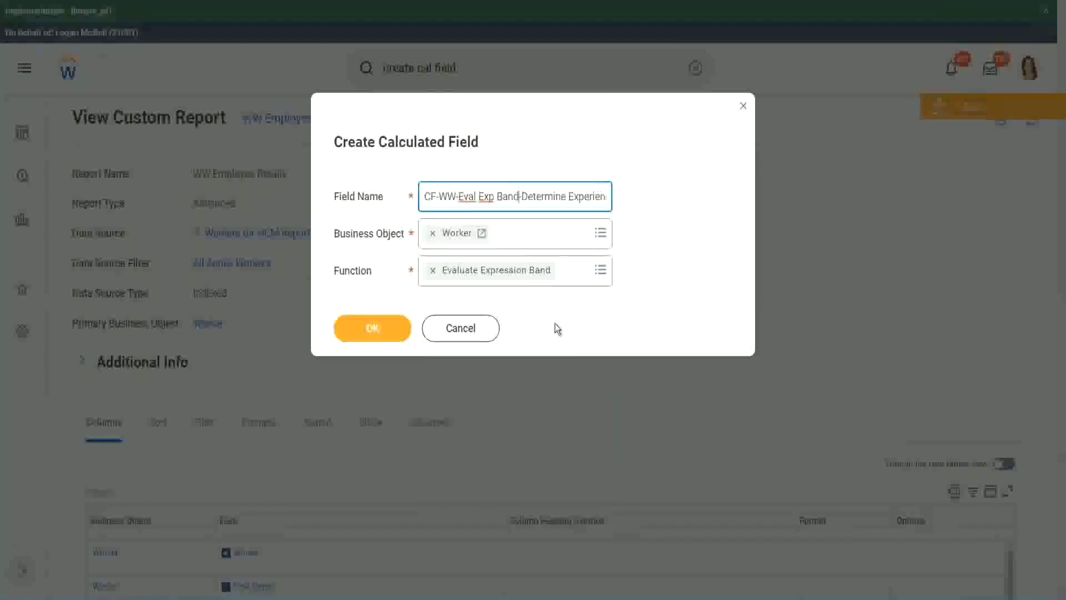
click(376, 330)
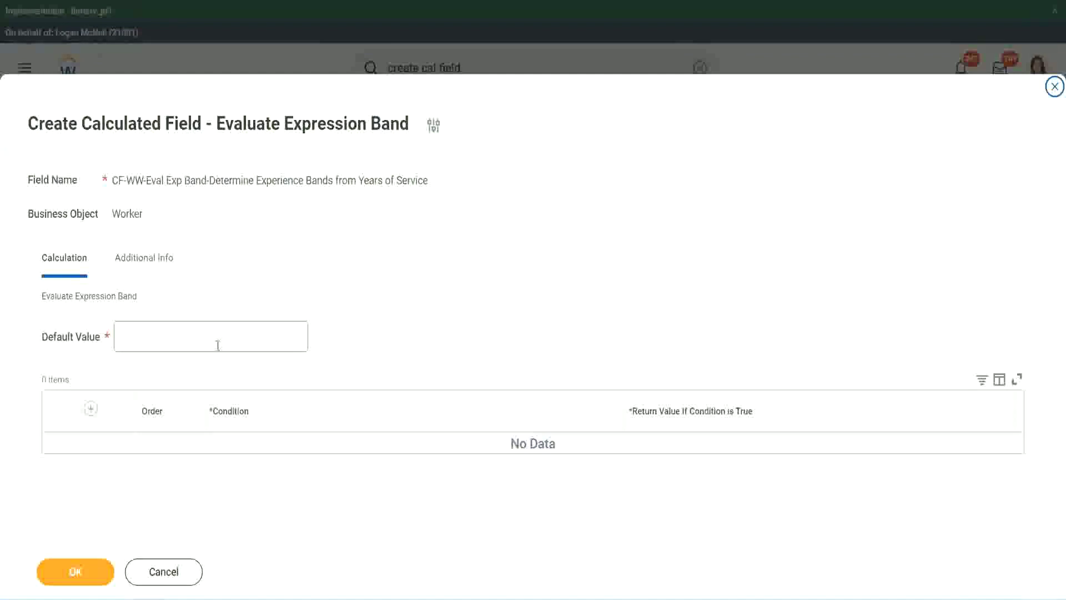
- Set the default value to "-" and add the first condition row
click(154, 342)
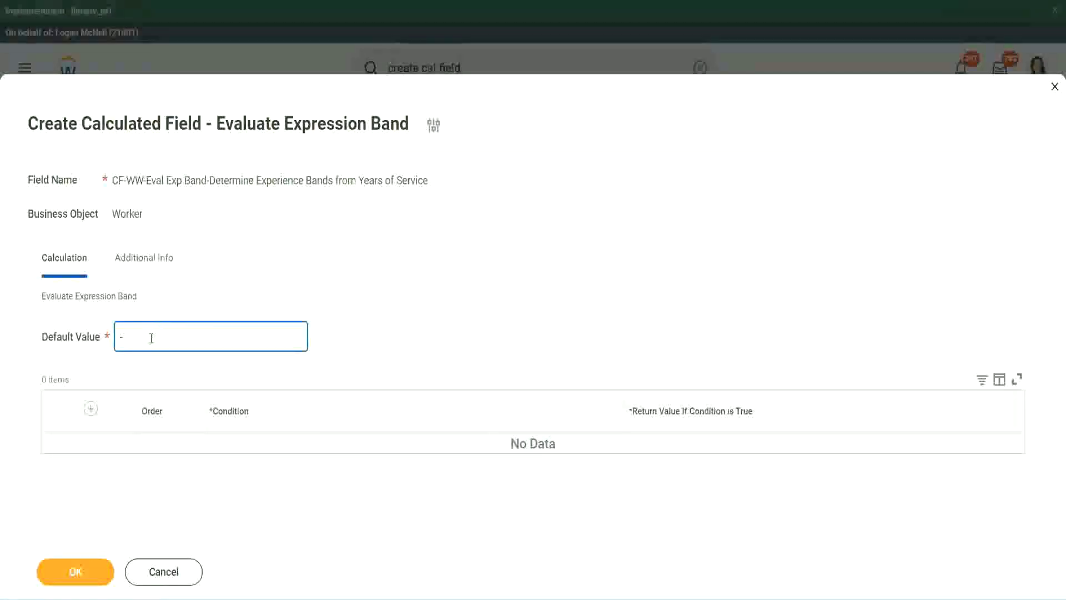
click(91, 410)
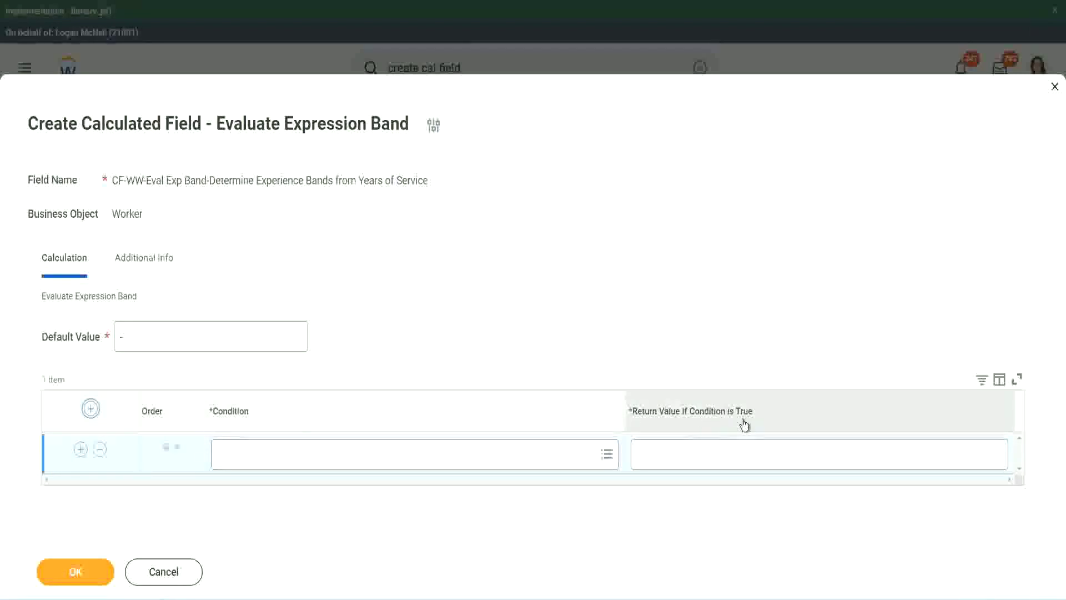
click(694, 453)
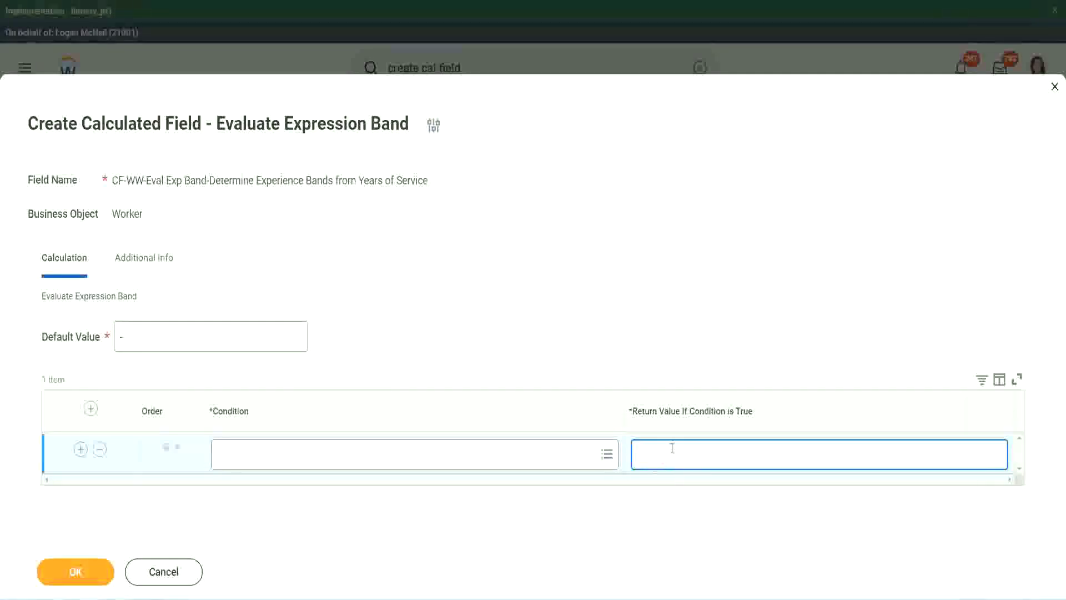
text(adkjdjaidjaijdiaj)
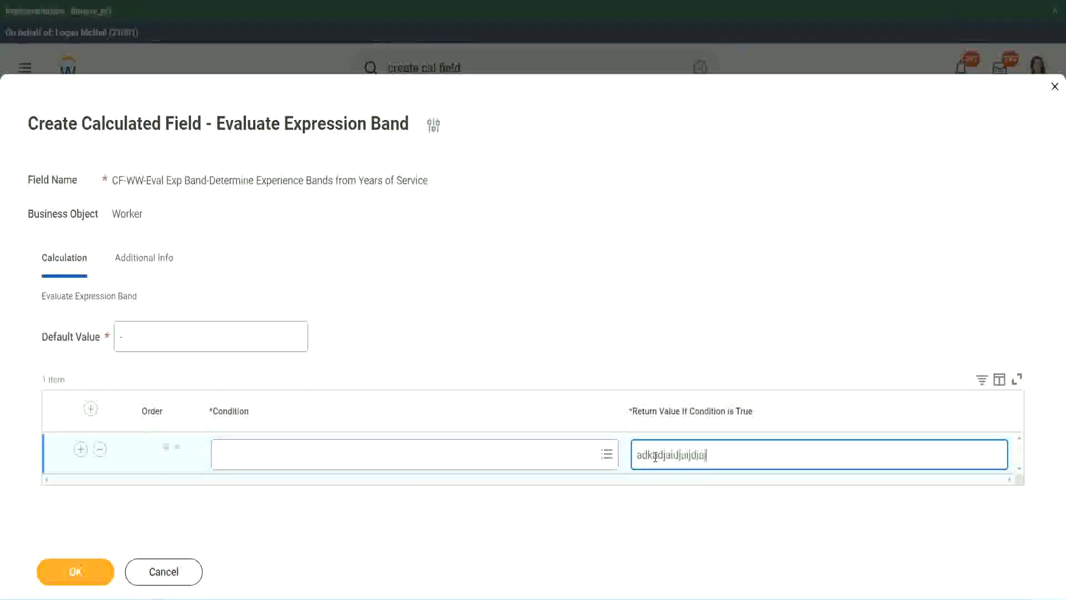
key(BackSpace)
key(BackSpace)
key(BackSpace)
key(BackSpace)
key(BackSpace)
key(BackSpace)
key(BackSpace)
key(BackSpace)
key(BackSpace)
key(BackSpace)
key(BackSpace)
key(BackSpace)
key(BackSpace)
key(BackSpace)
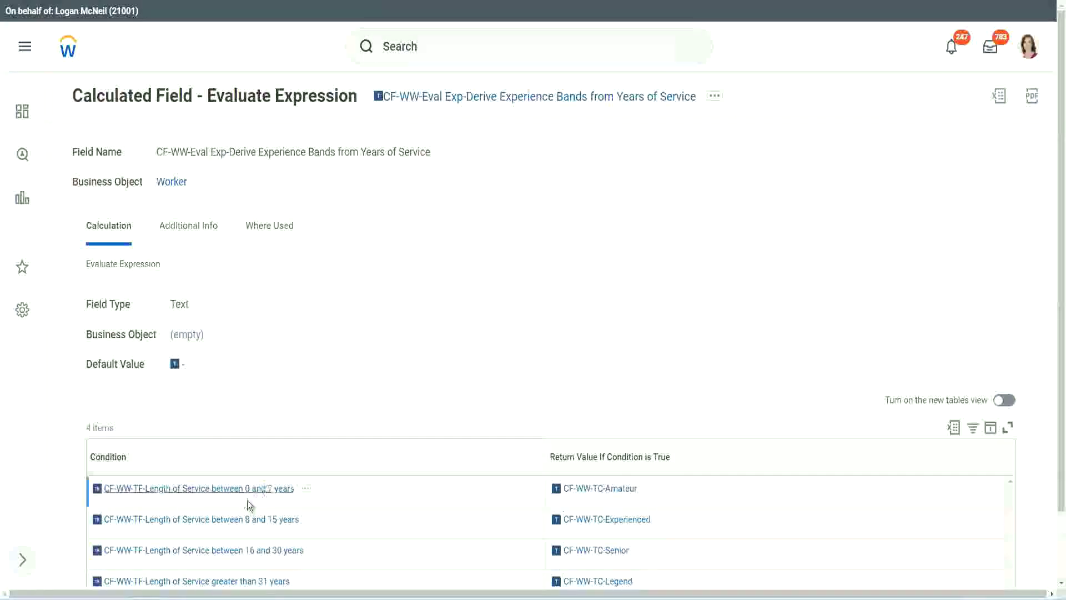
- Set the condition to CF-WW-TF-Length of Service between 0 and 7 years, copied from the existing field, and its return value to Amateur
right_click(246, 496)
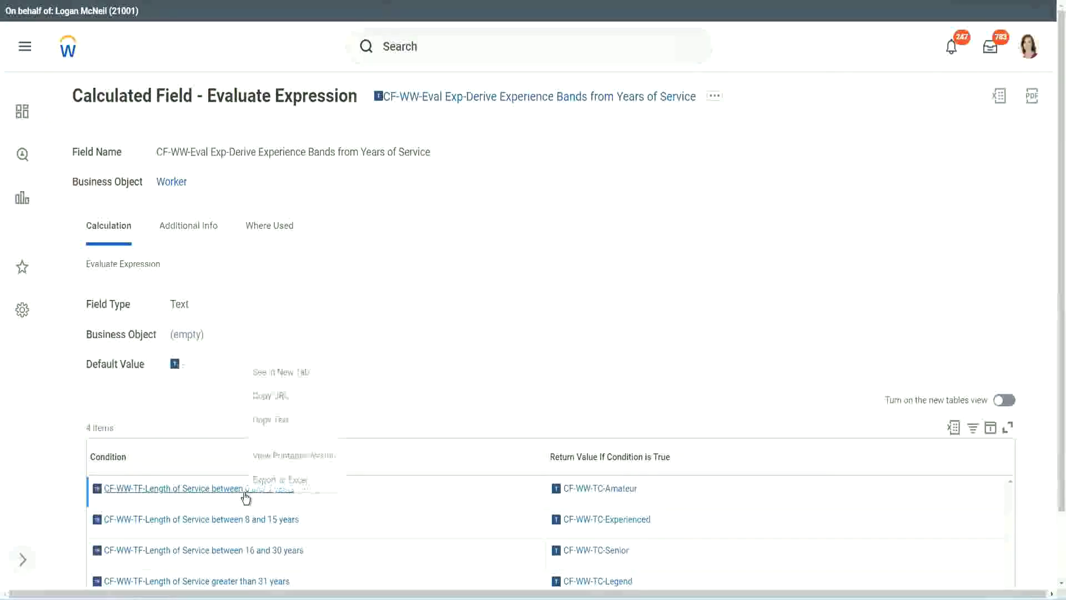
click(288, 421)
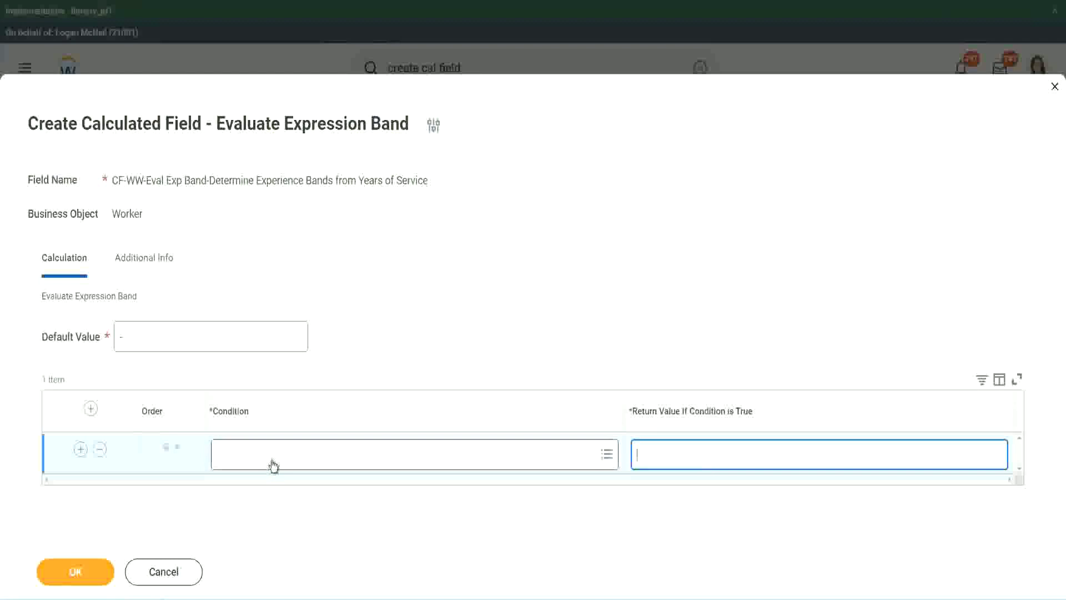
click(271, 459)
text(CF-WW-TF-Length of Service between 0 and 7 years)
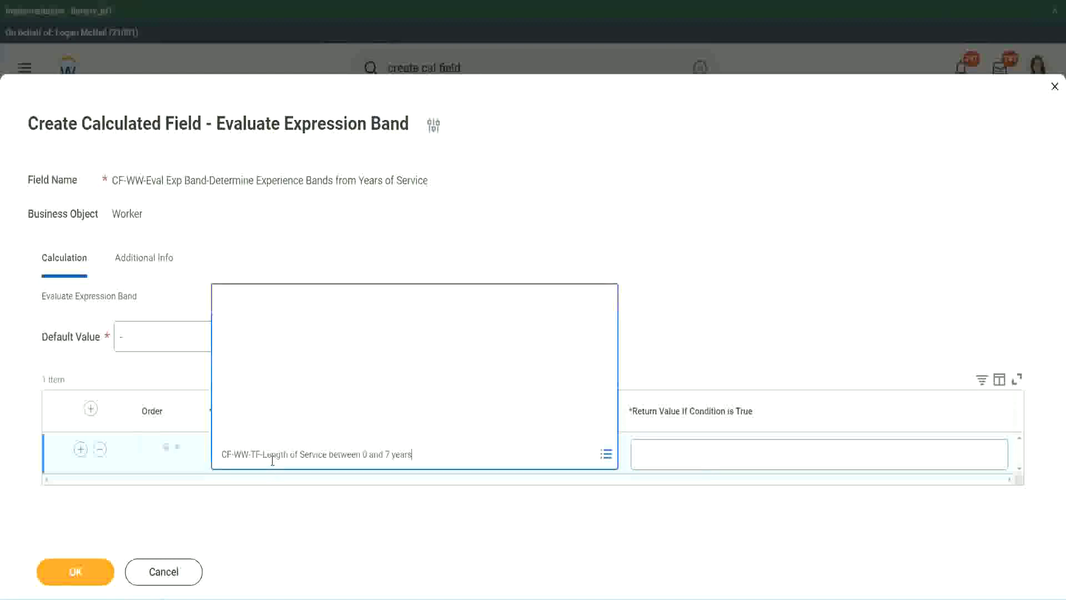
key(Return)
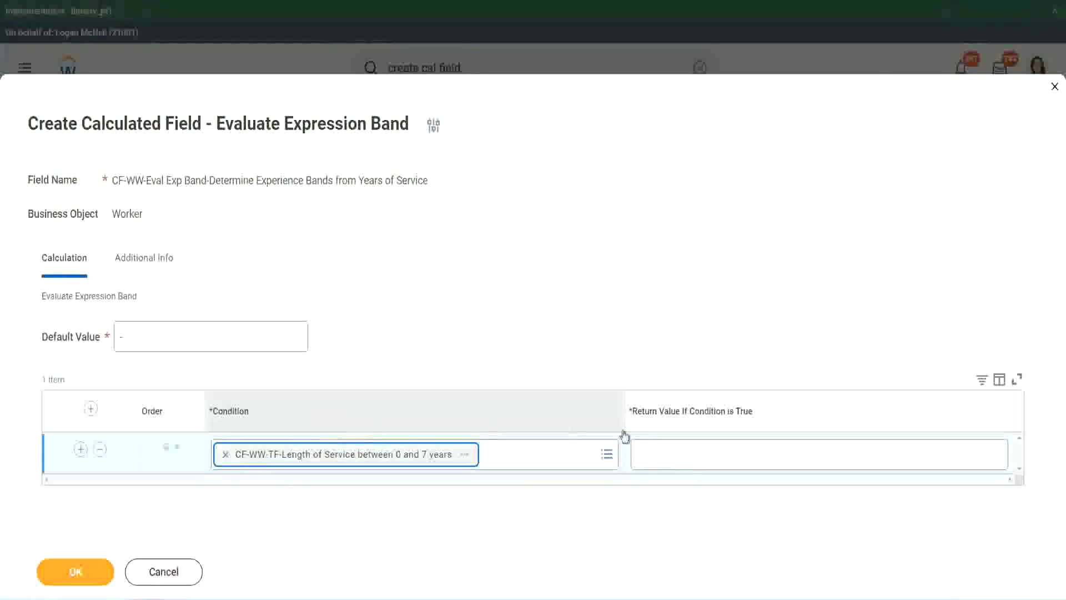
click(673, 444)
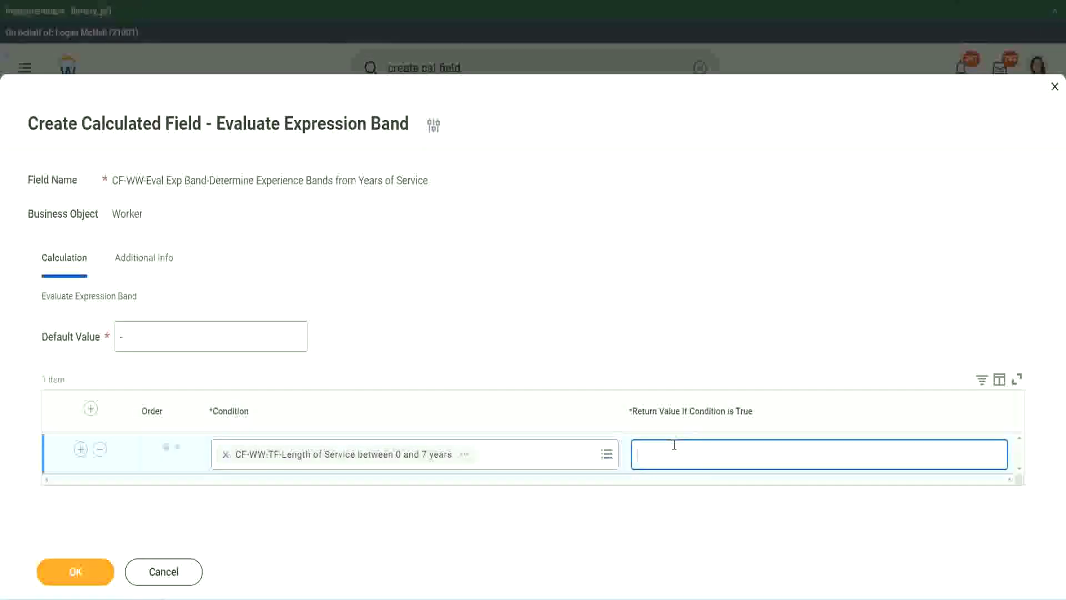
text(Amateur)
- Add three more empty condition rows below the Amateur row
click(81, 448)
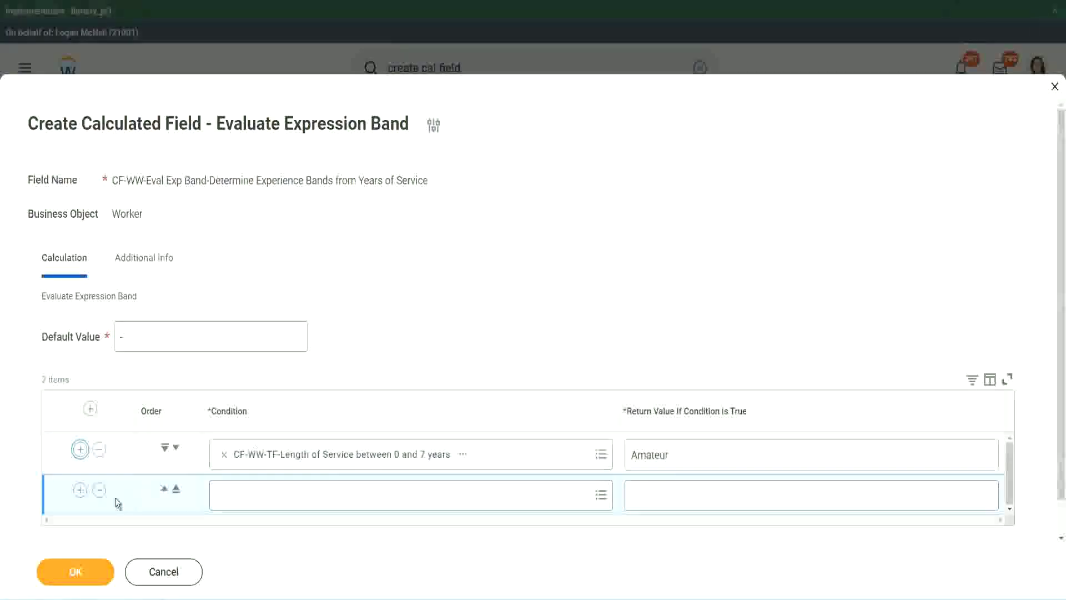
click(80, 489)
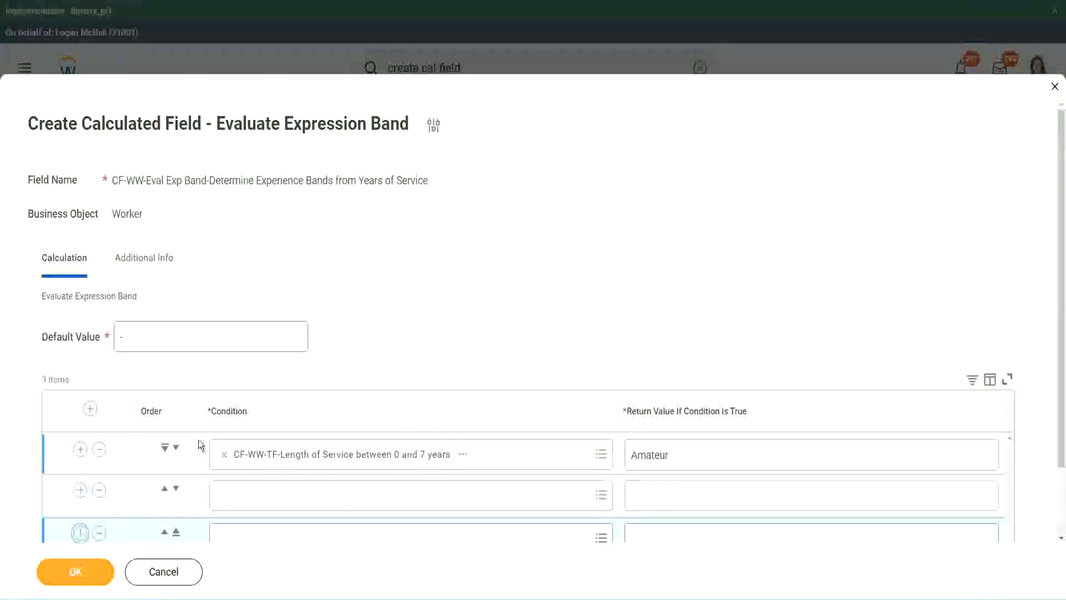
scroll(200, 443, down, 2)
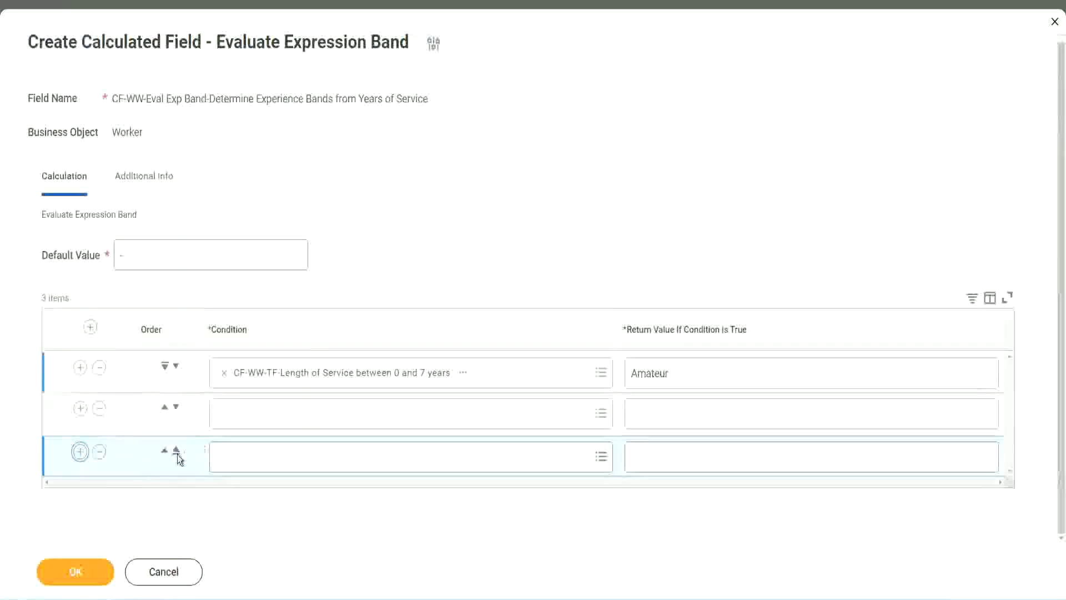
click(80, 451)
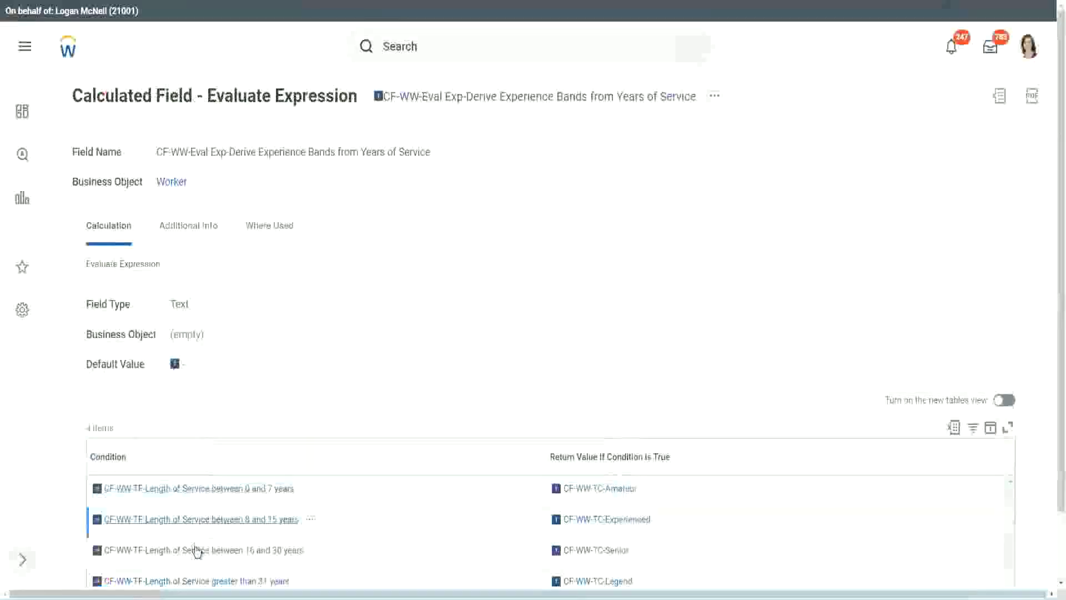
- Copy the condition CF-WW-TF-Length of Service between 16 and 30 years from the existing field and place it in the third condition row
right_click(197, 550)
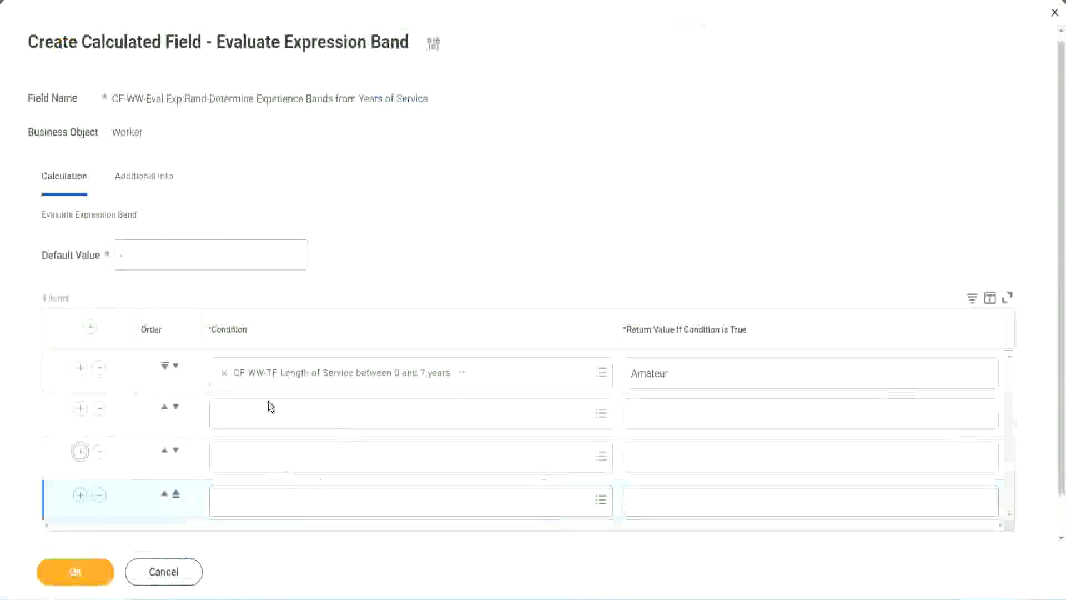
click(271, 412)
text(CF-WW-TF-Length of Service between 16 and 30 years)
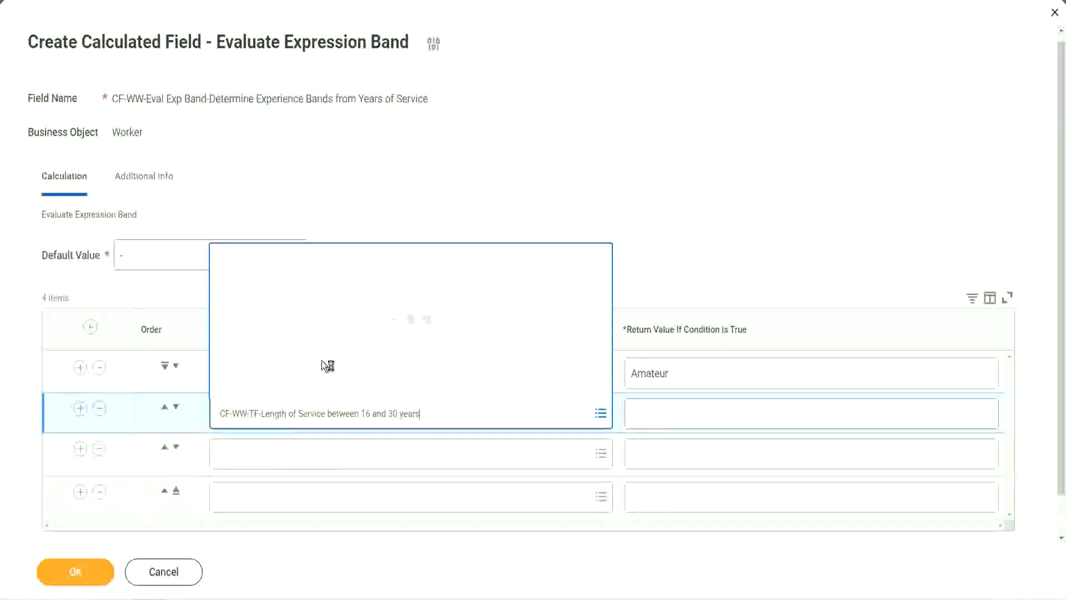
click(175, 408)
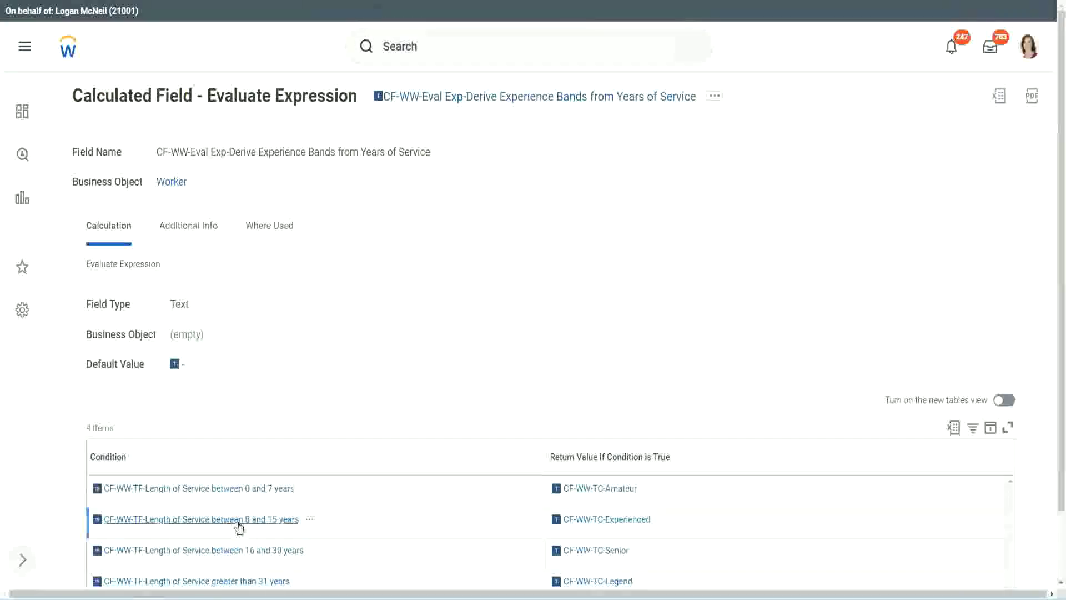
- Set the second row's condition to CF-WW-TF-Length of Service between 8 and 15 years, copied from the existing field
right_click(240, 527)
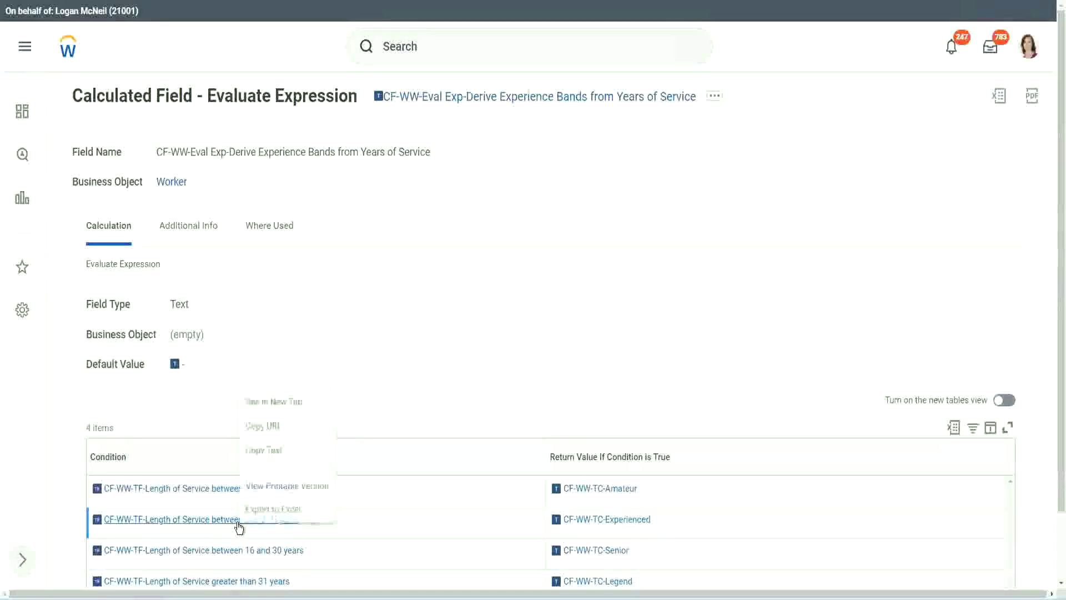
click(272, 448)
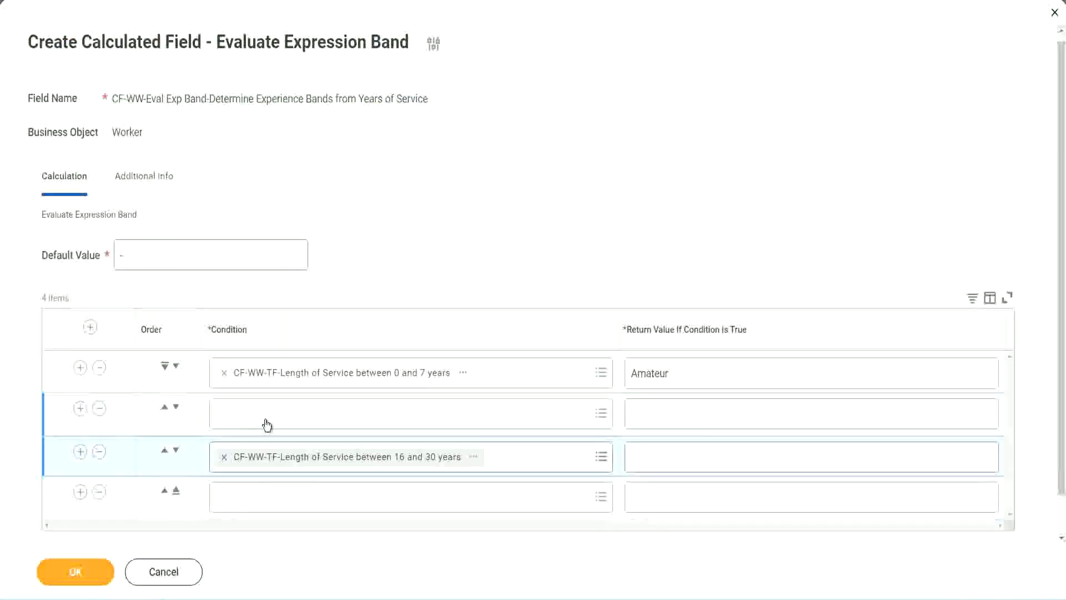
click(266, 425)
key(ctrl+v)
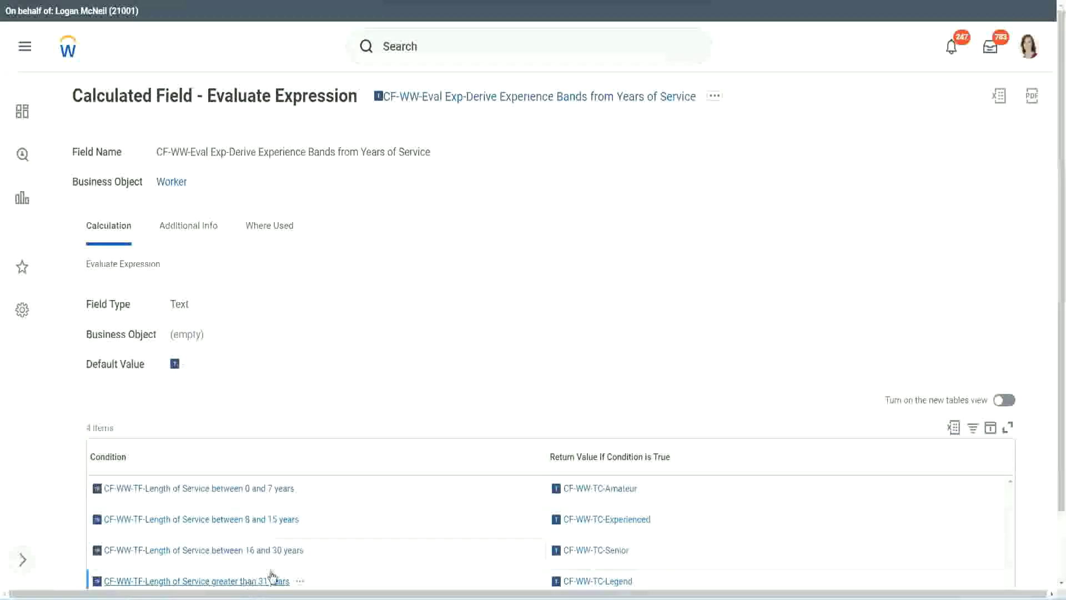
- Set the fourth row's condition to CF-WW-TF-Length of Service greater than 31 years, copied from the existing field
right_click(271, 577)
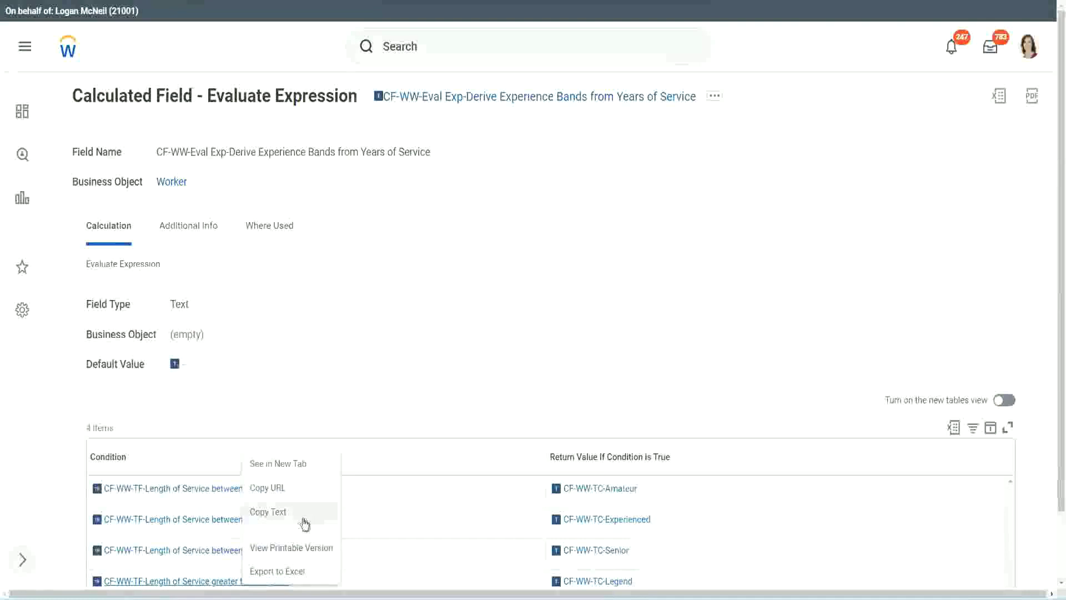
click(305, 522)
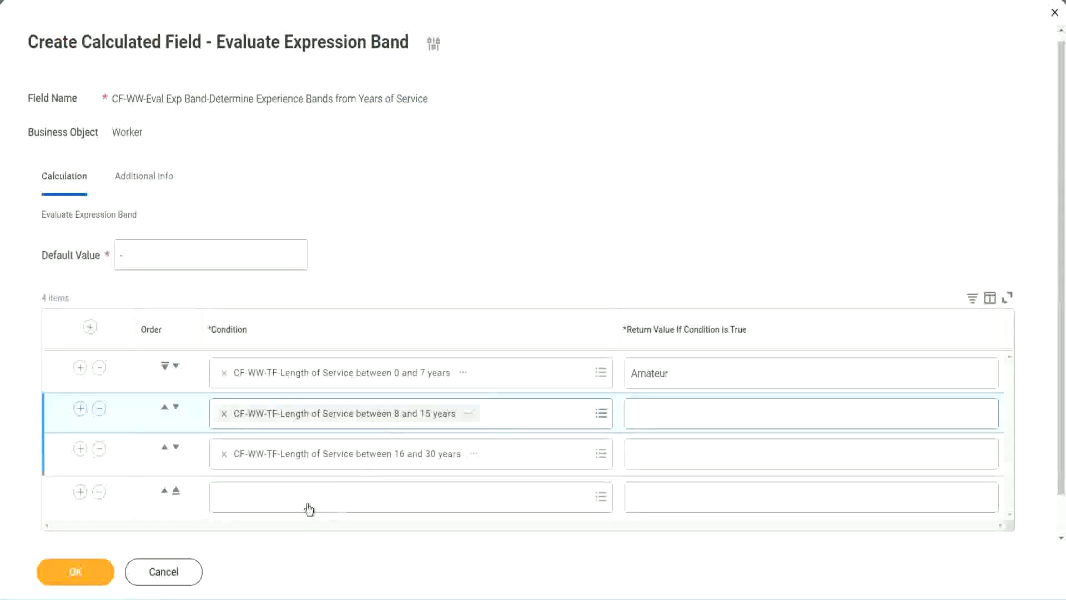
key(ctrl+v)
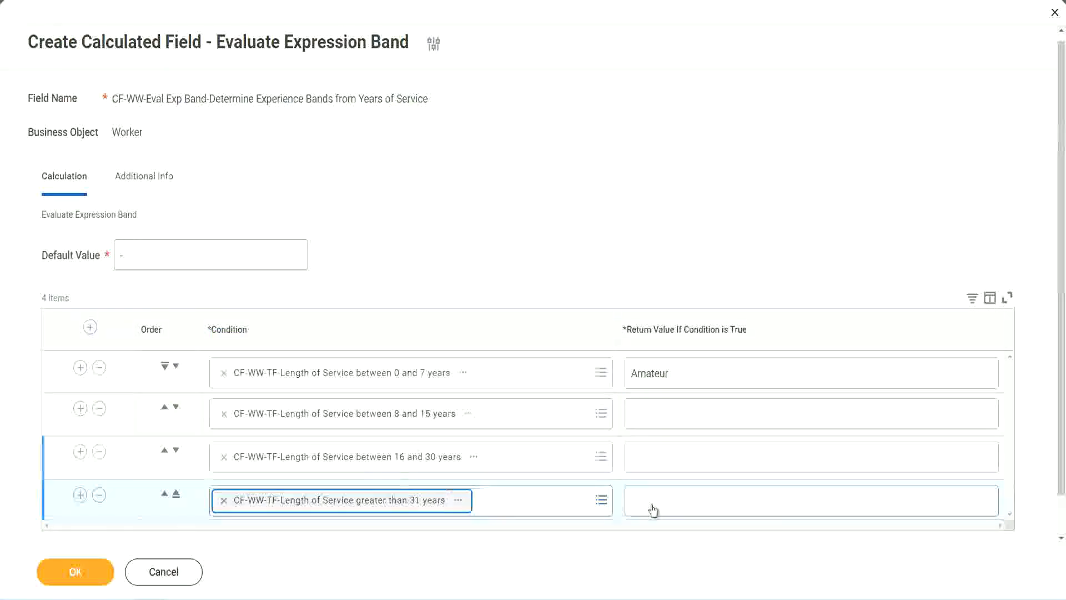
- Set the return value to Legend for the greater than 31 years condition and to Senior for the 16 to 30 years condition
click(698, 500)
text(Le)
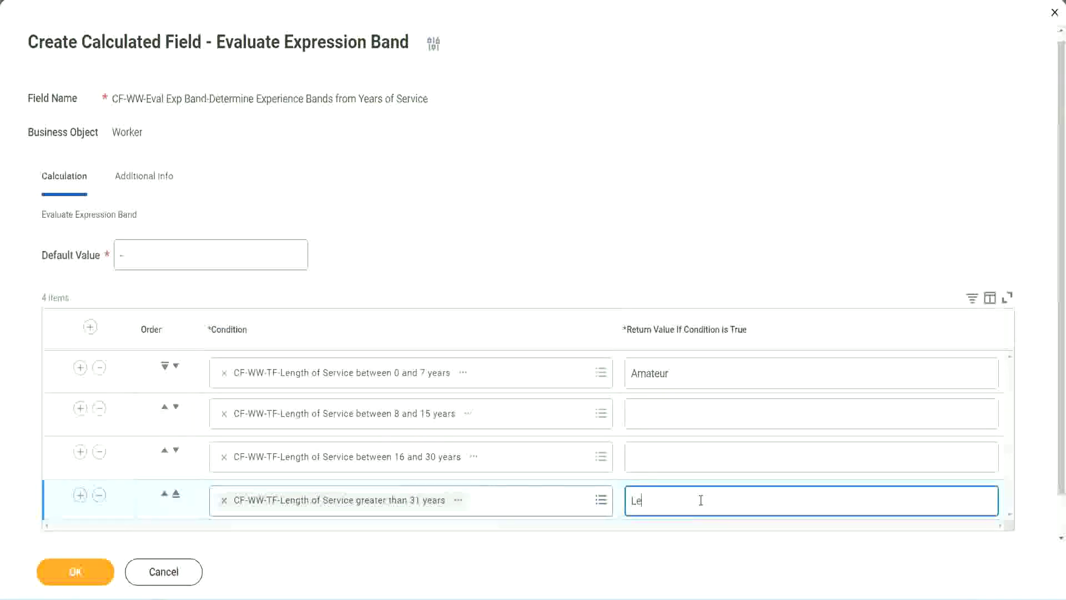
text(gend)
click(655, 455)
text(Senior)
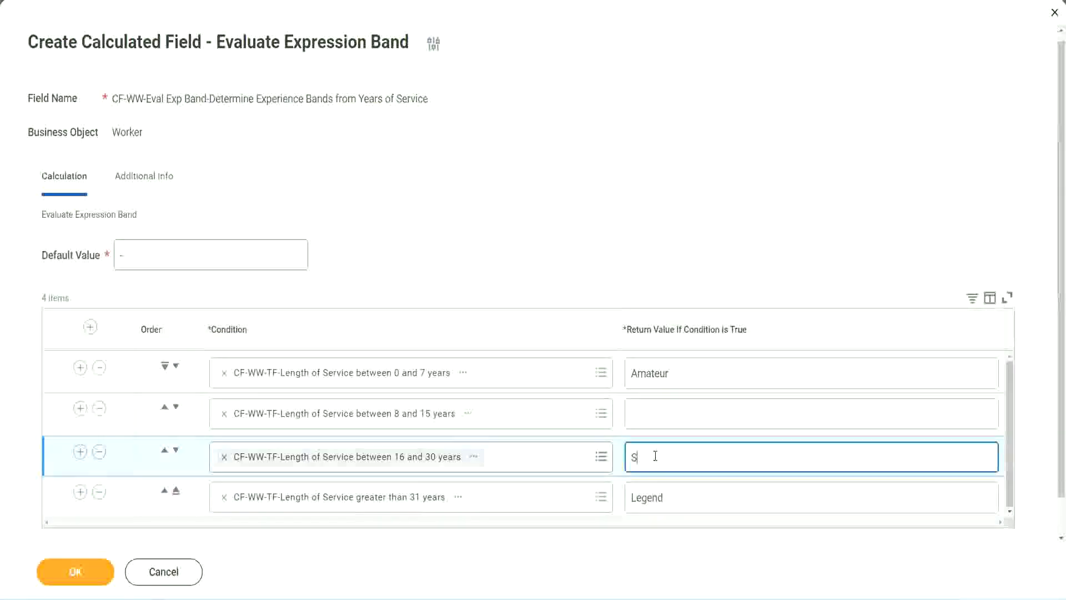
- Set the return value for the 8 to 15 years condition to Experienced and save the calculated field
click(671, 415)
text(Ex)
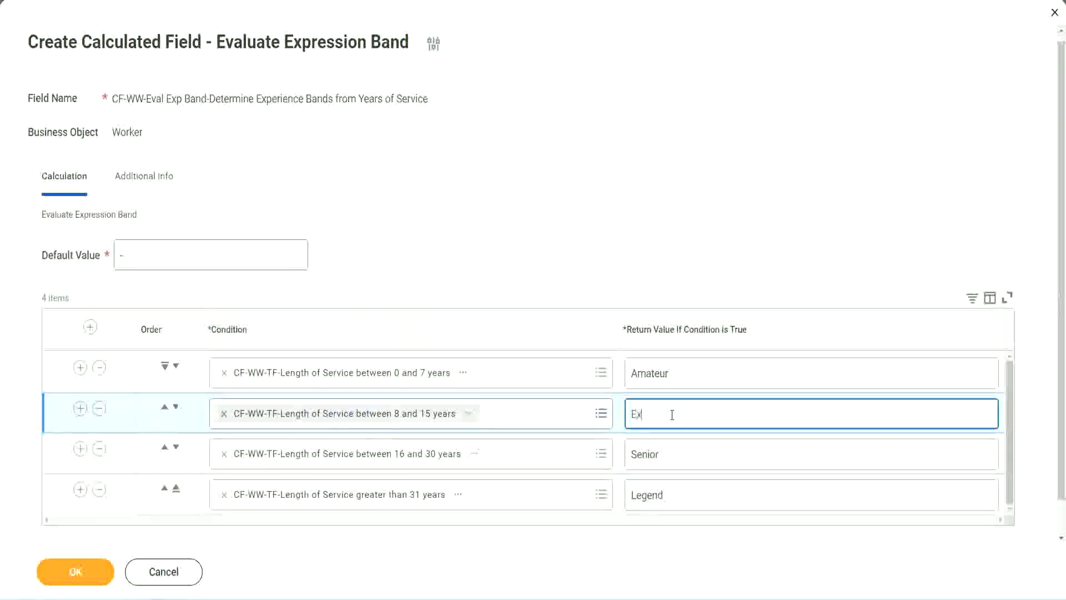
text(perienced)
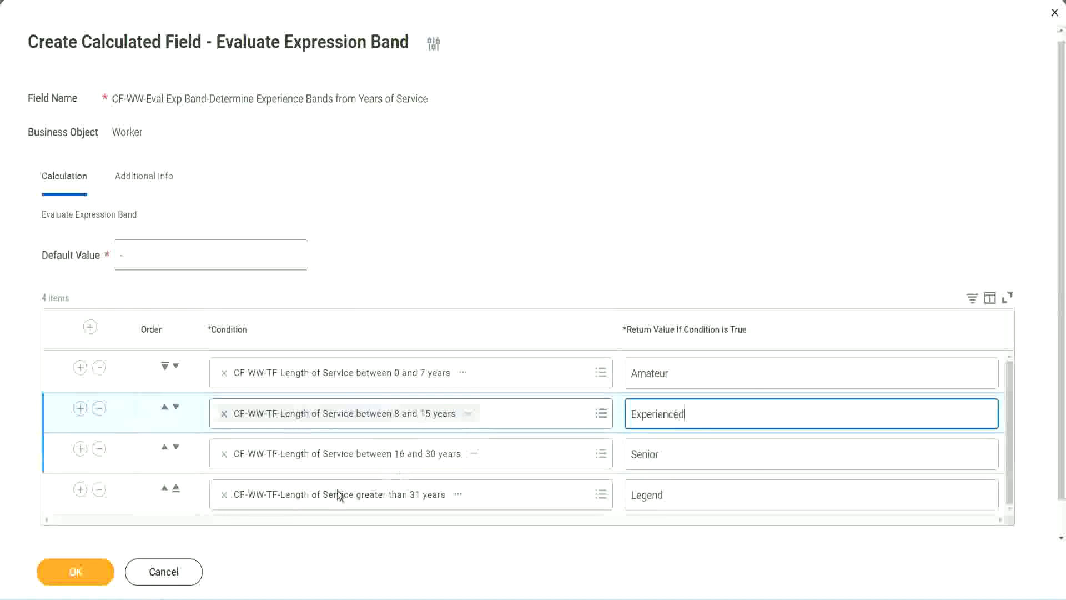
click(75, 572)
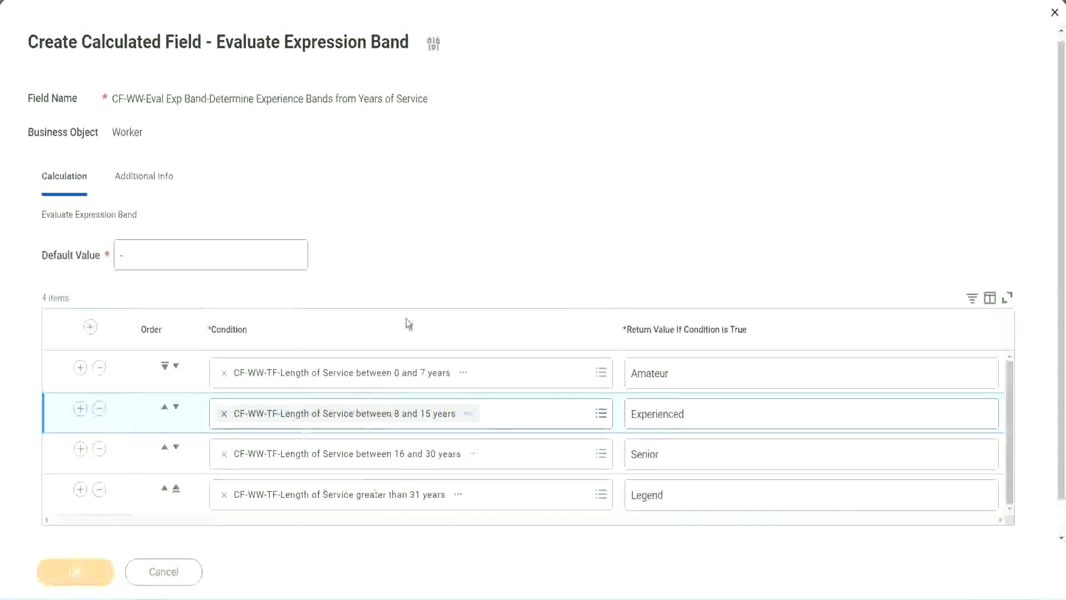
- Check the return value of each condition in the saved Evaluate Expression Band field
scroll(365, 338, down, 3)
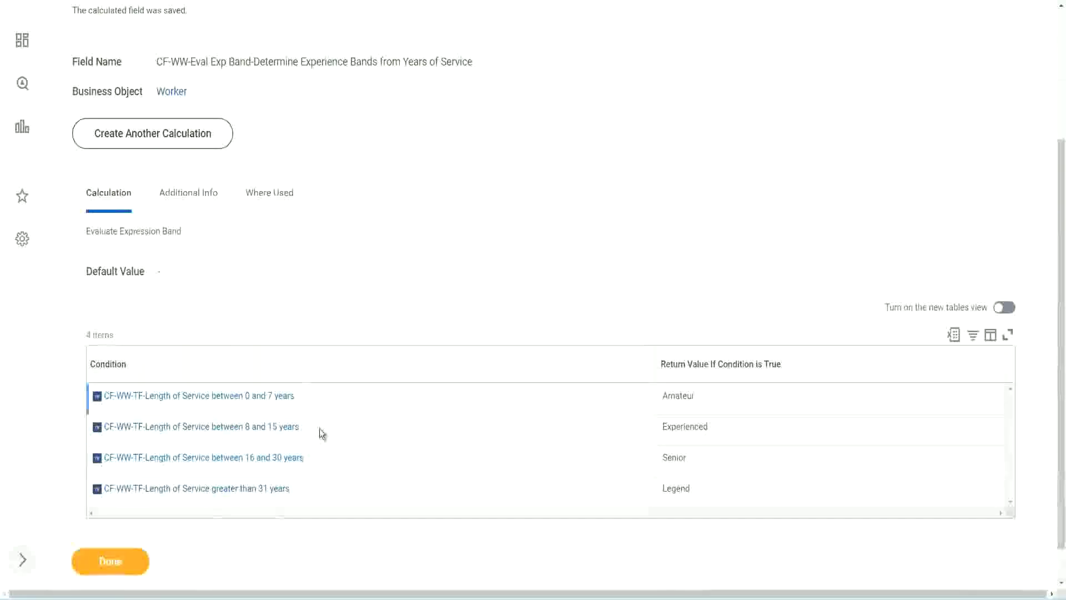
double_click(682, 394)
double_click(680, 426)
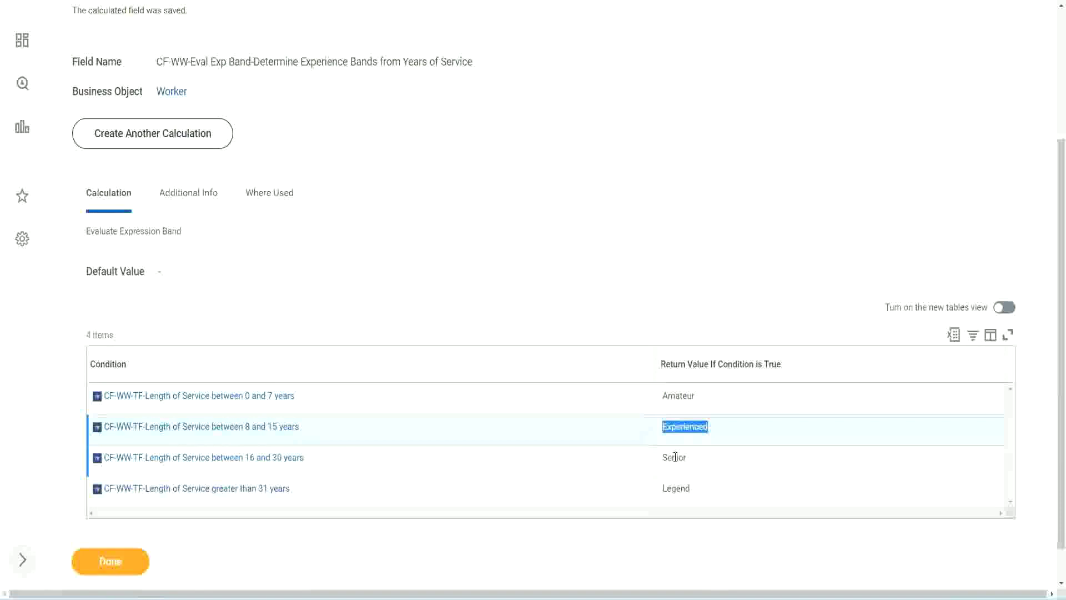
double_click(675, 457)
click(677, 486)
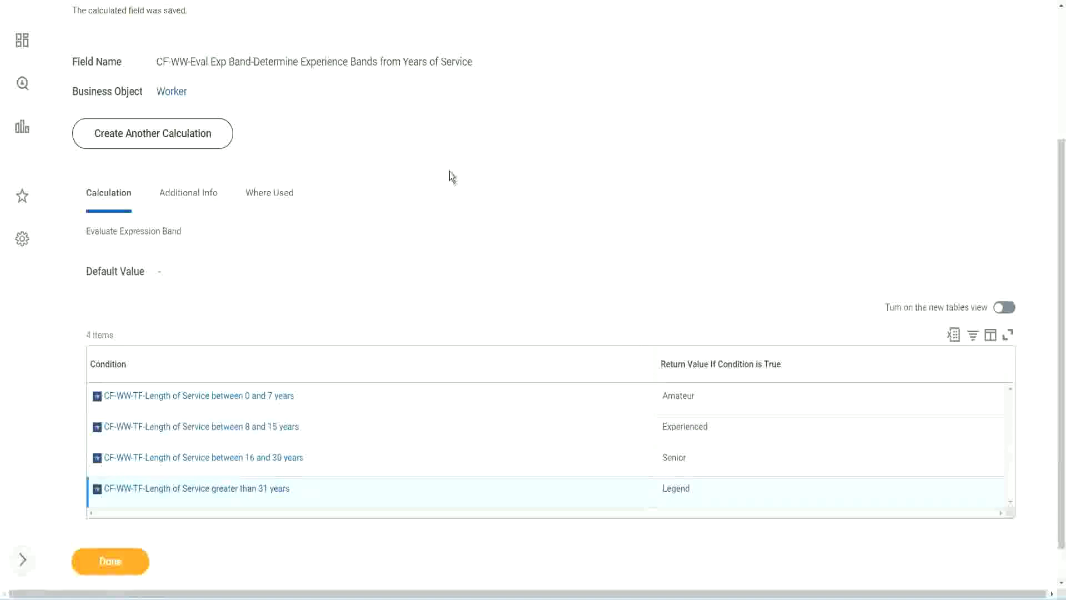
- Copy the name of the saved Evaluate Expression Band field from its save confirmation
scroll(453, 177, up, 3)
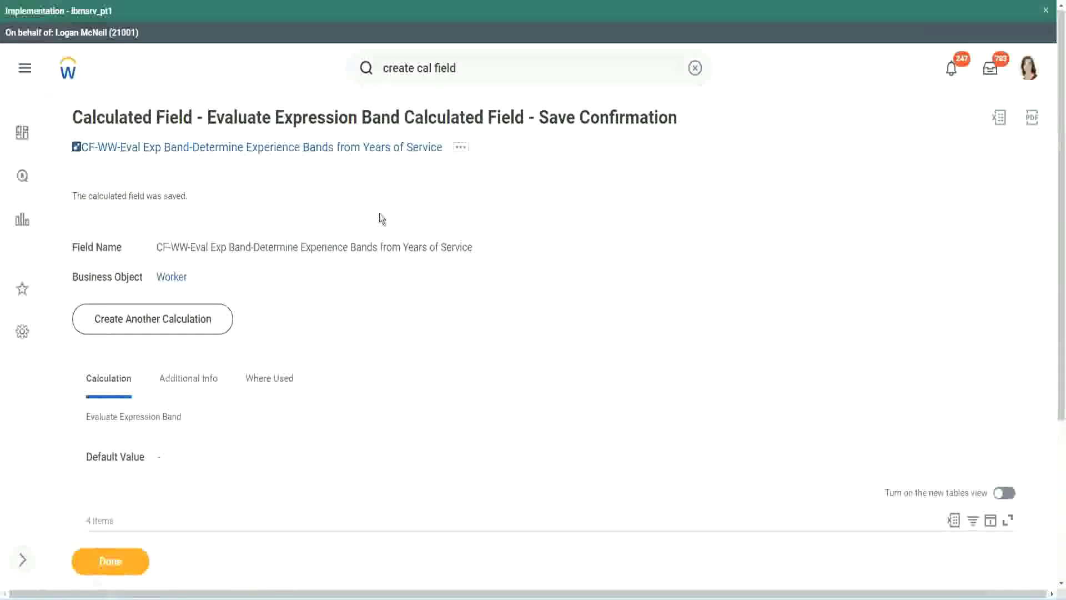
right_click(348, 149)
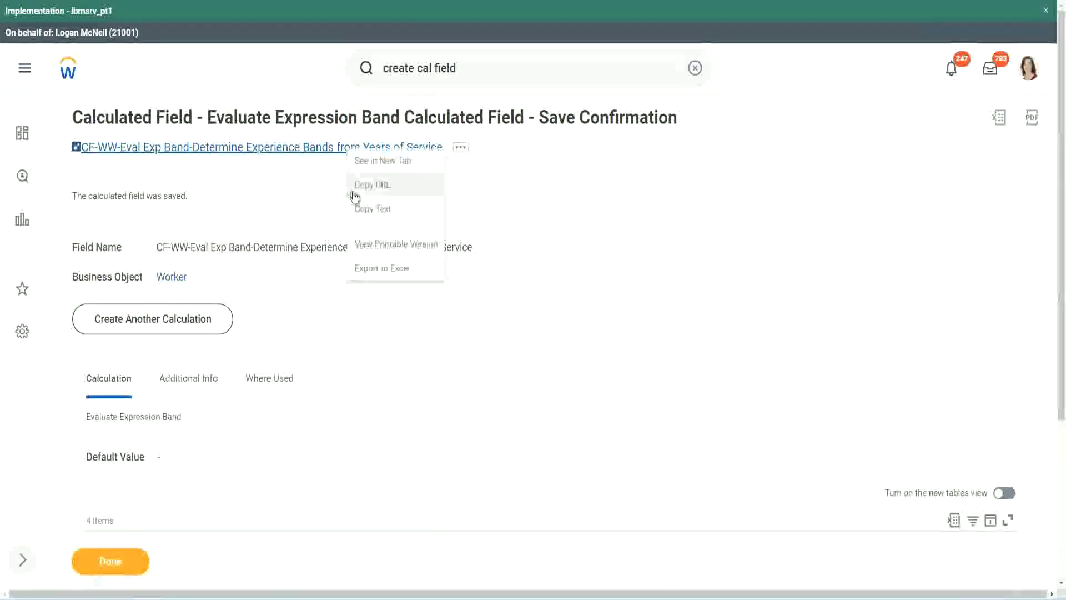
click(368, 209)
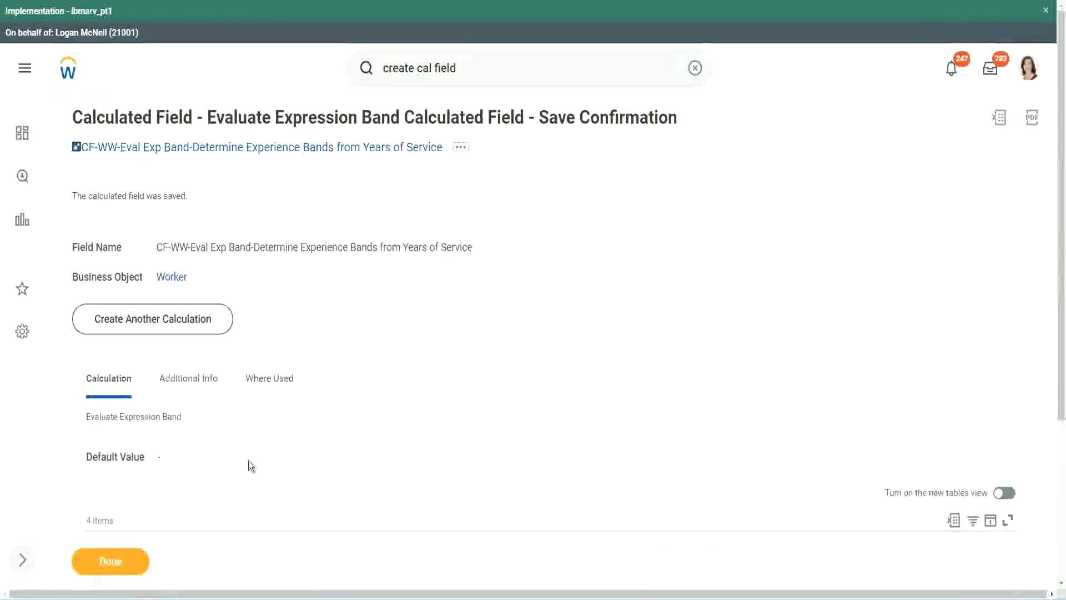
- Review the saved field's full definition alongside the Calculated Fields - Functions slide, returning to Workday from the slide
scroll(352, 430, down, 3)
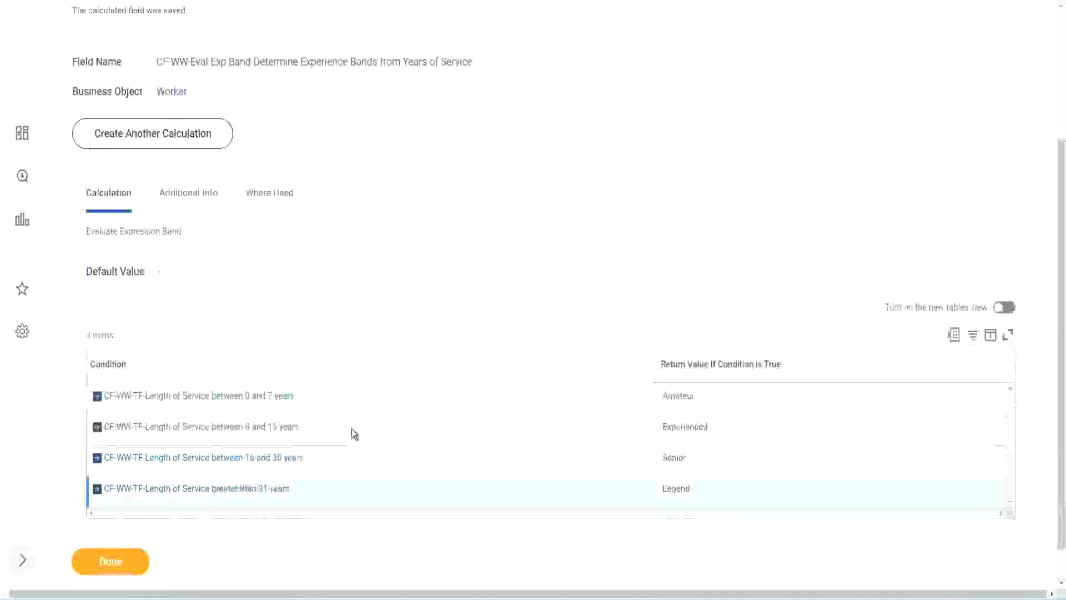
scroll(351, 427, down, 1)
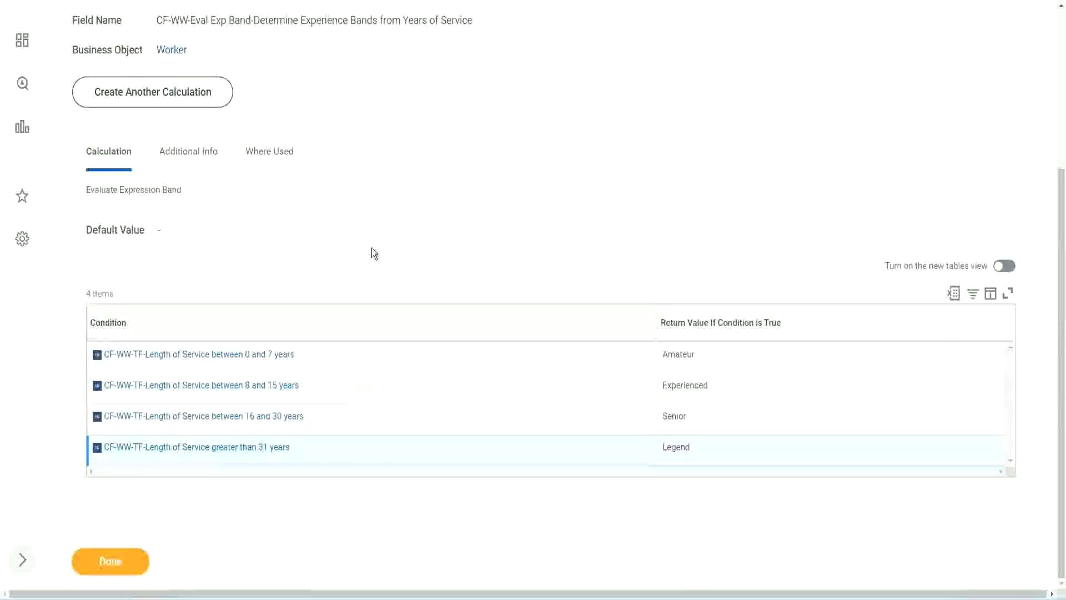
scroll(372, 251, up, 2)
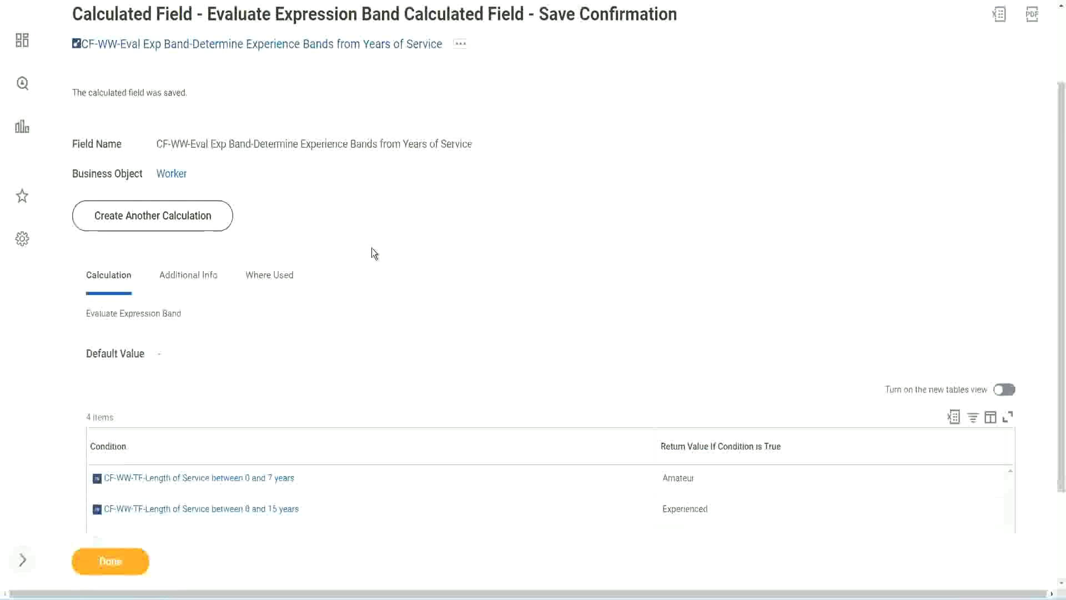
scroll(371, 248, down, 2)
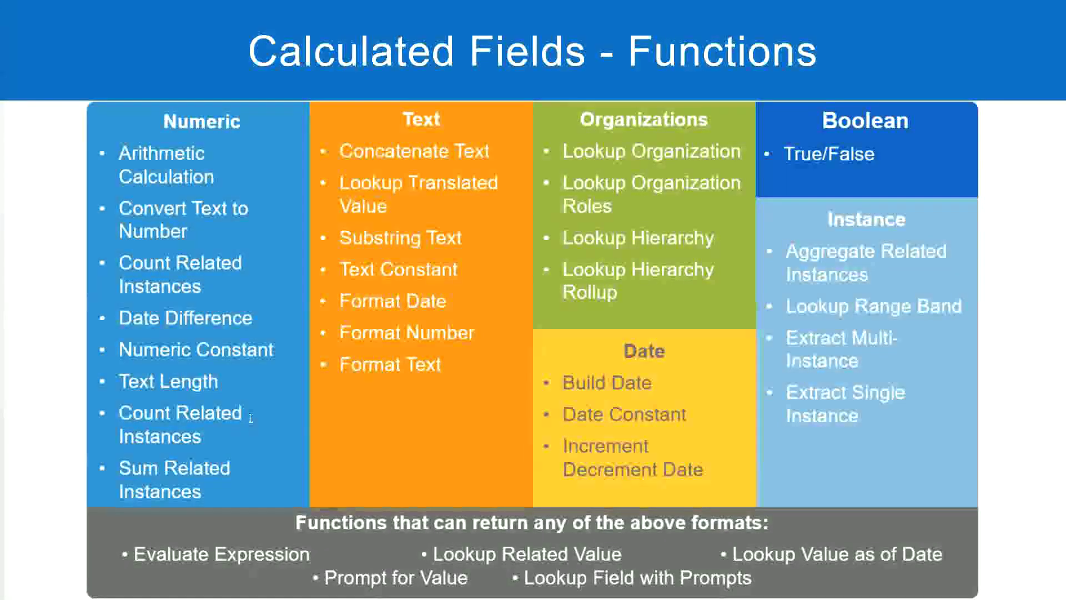
key(alt+Tab)
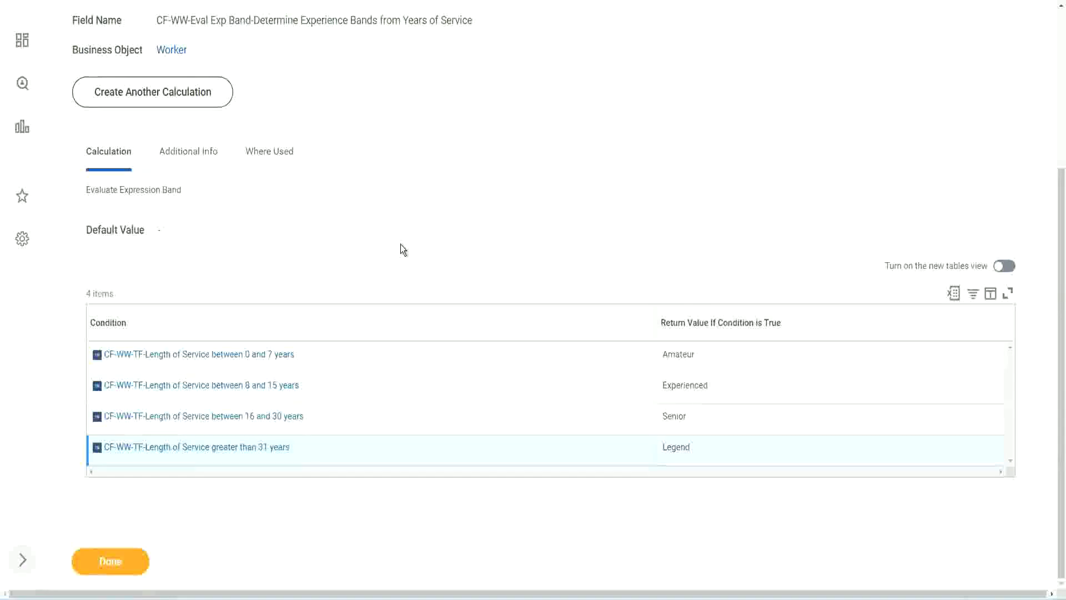
scroll(403, 249, up, 1)
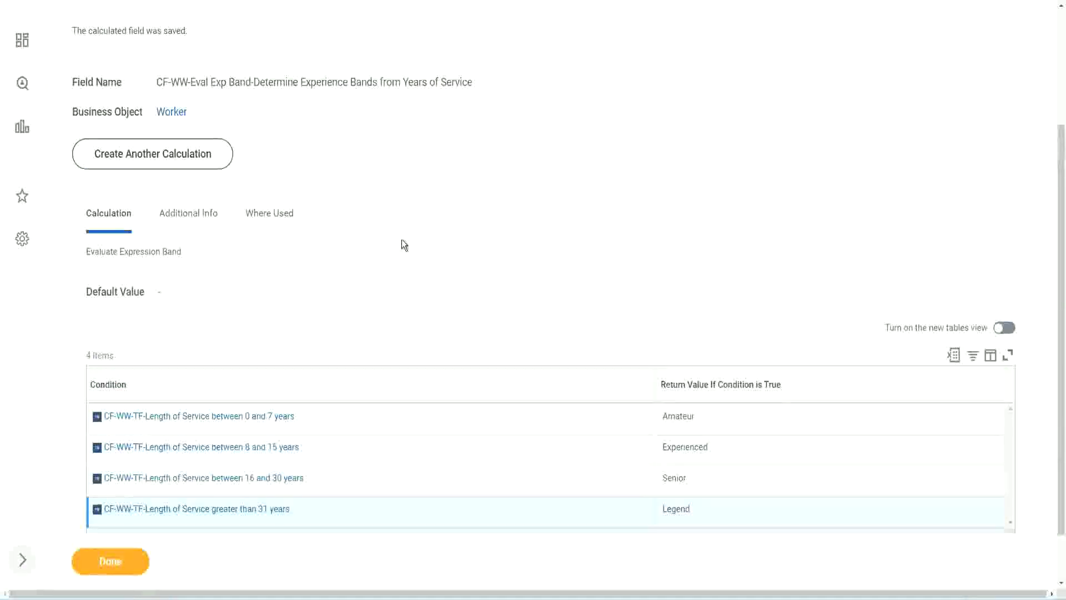
scroll(402, 240, up, 3)
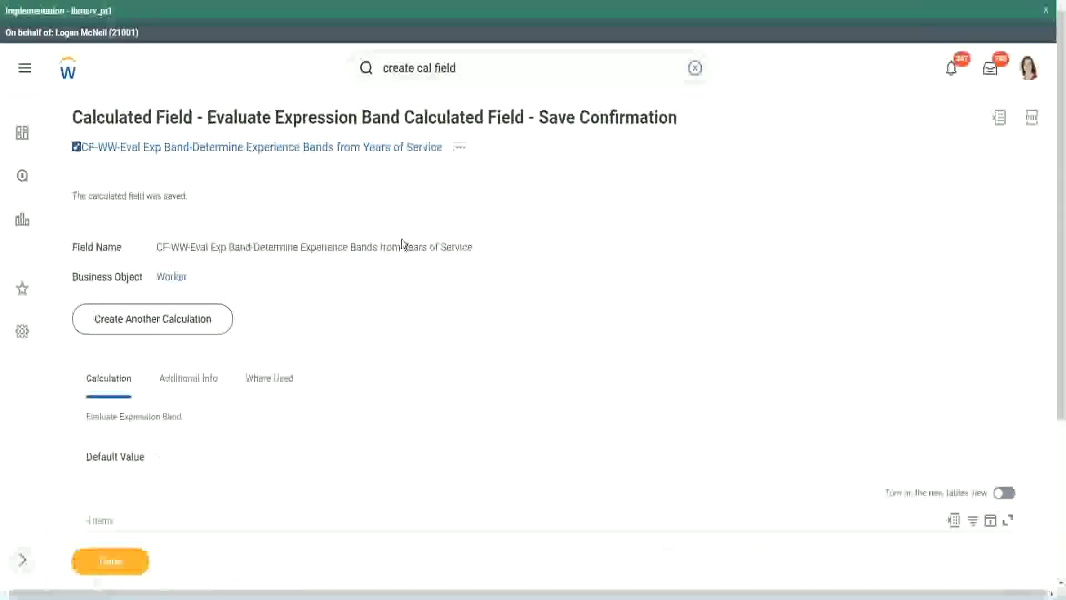
scroll(401, 239, down, 4)
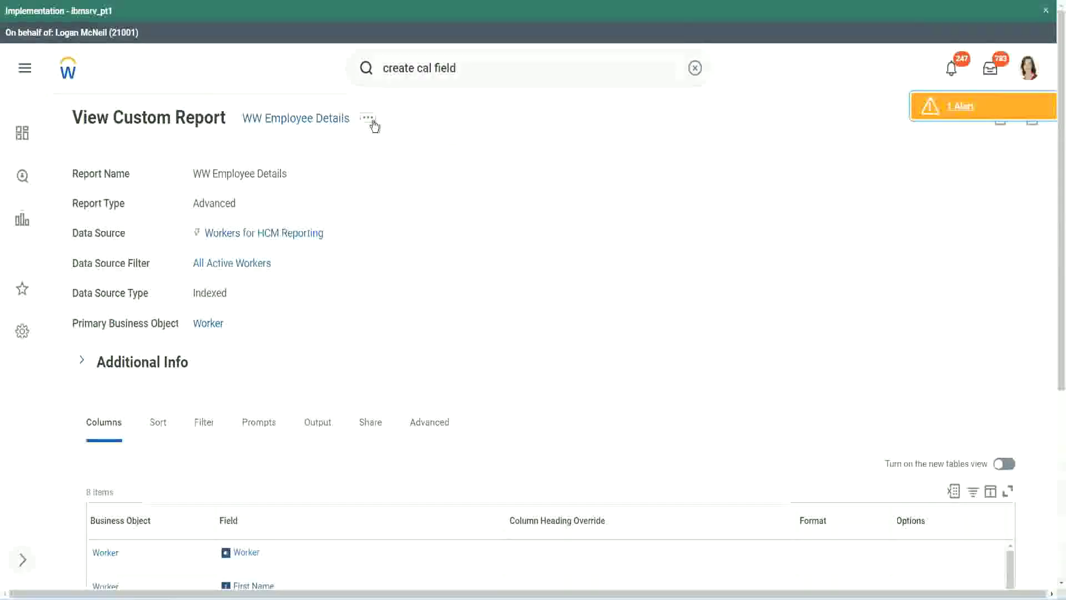
- Open the WW Employee Details custom report for editing and go to the end of its column list
click(368, 117)
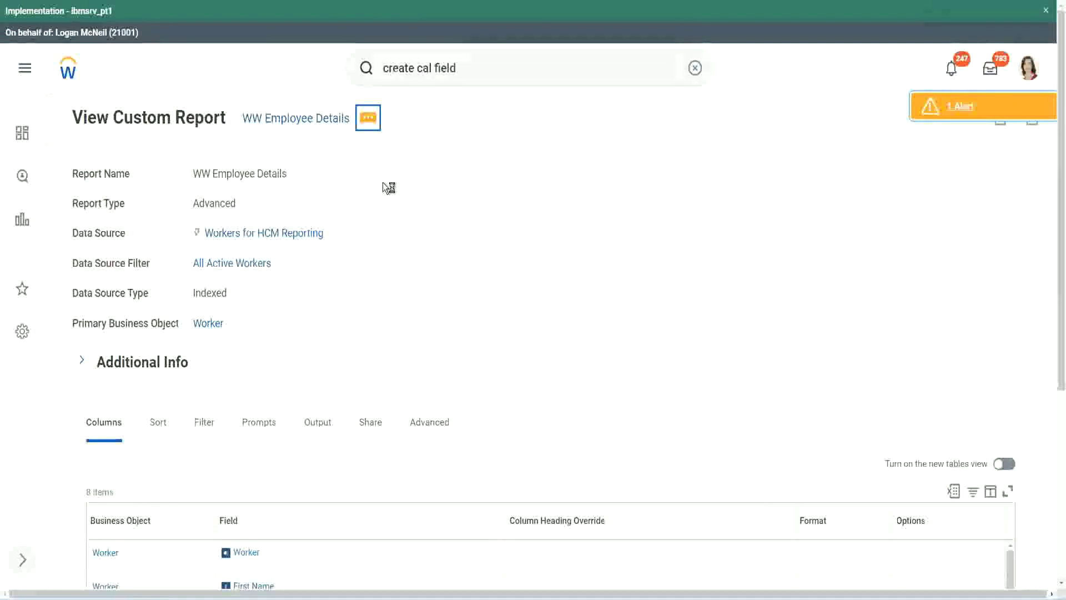
mouse_move(427, 179)
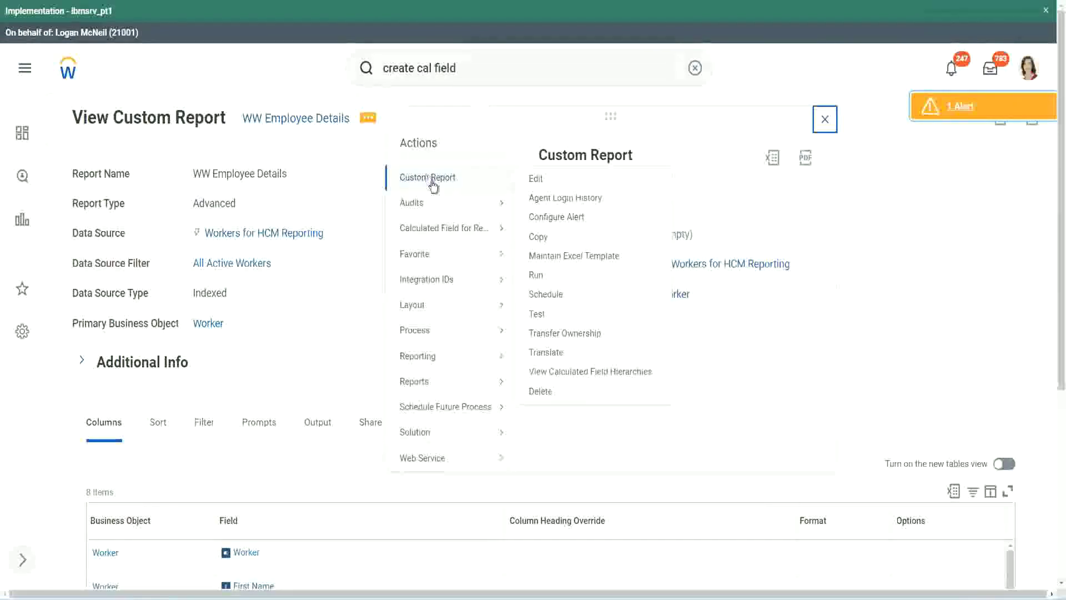
click(536, 179)
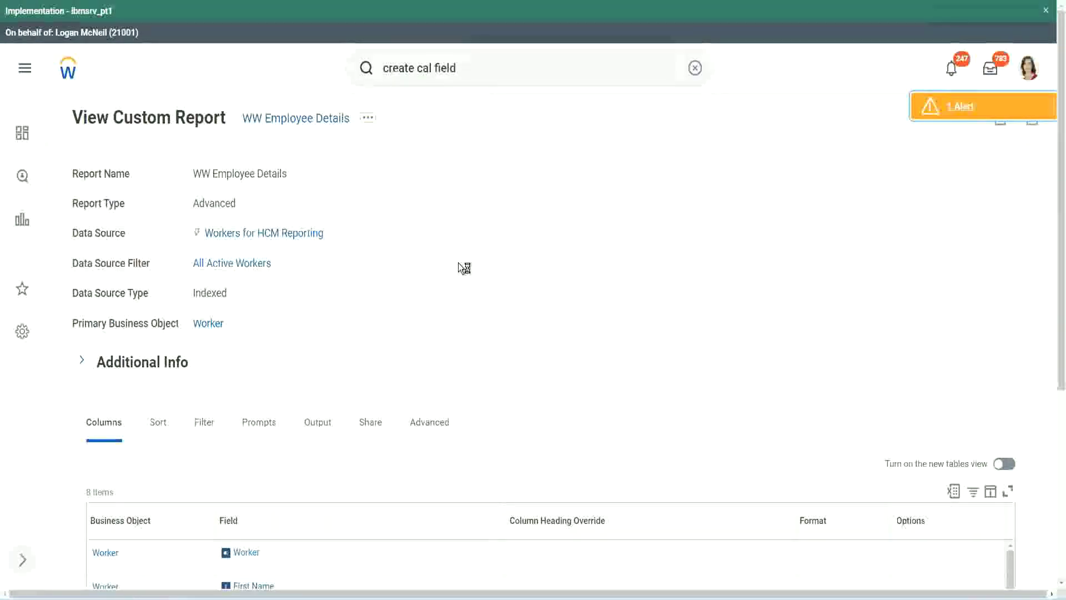
scroll(459, 262, down, 1)
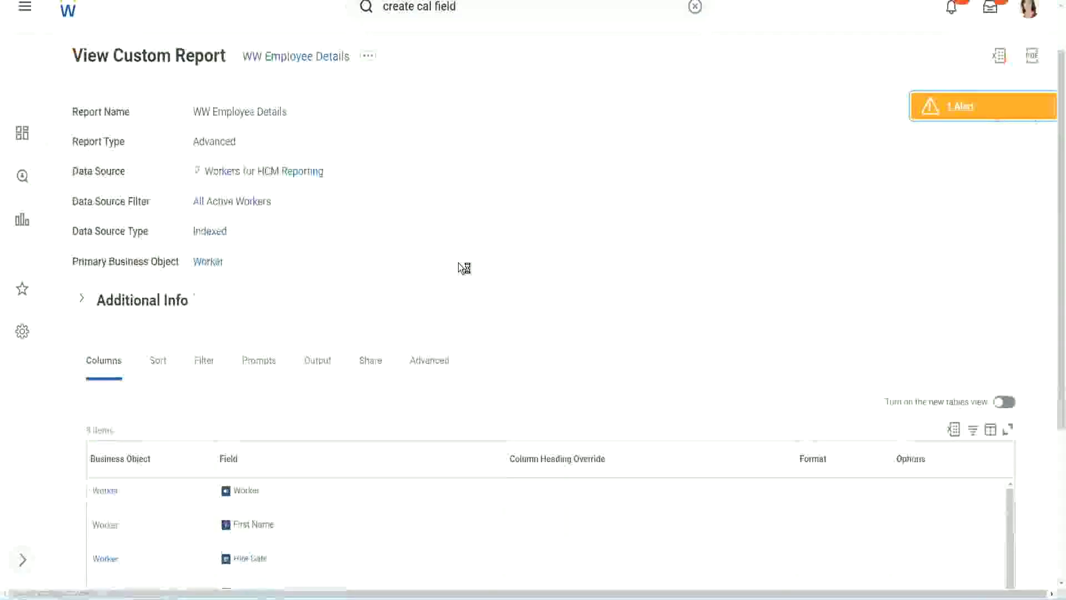
scroll(459, 263, down, 4)
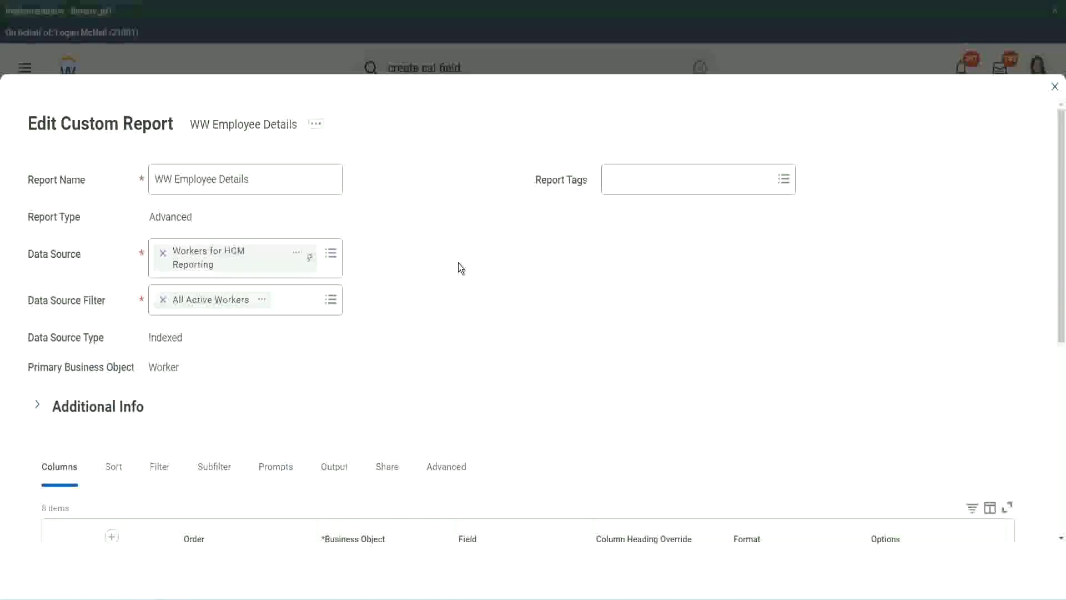
scroll(458, 262, down, 9)
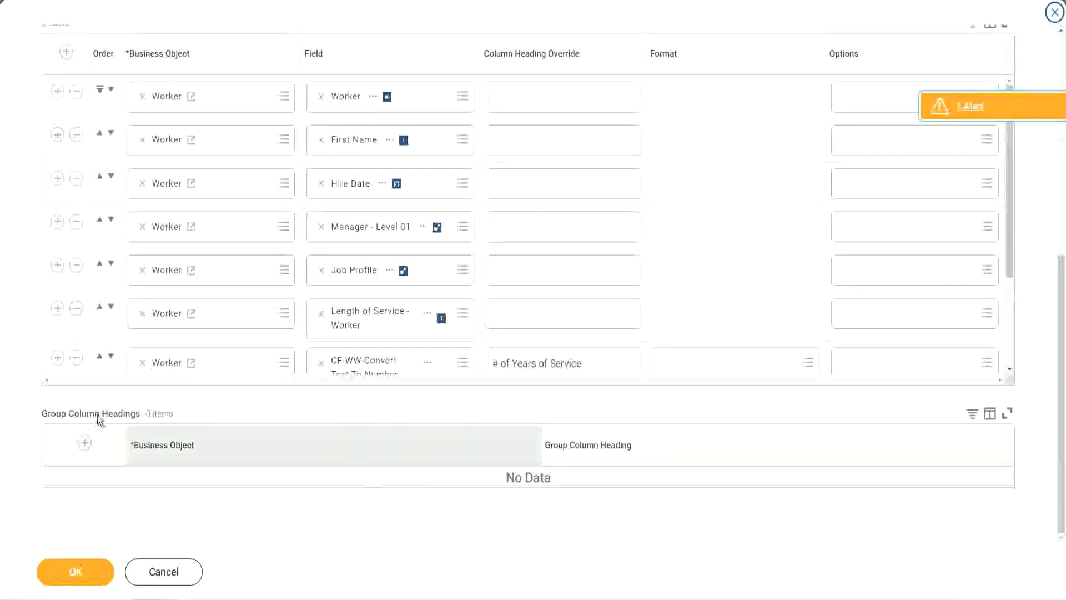
scroll(222, 268, down, 2)
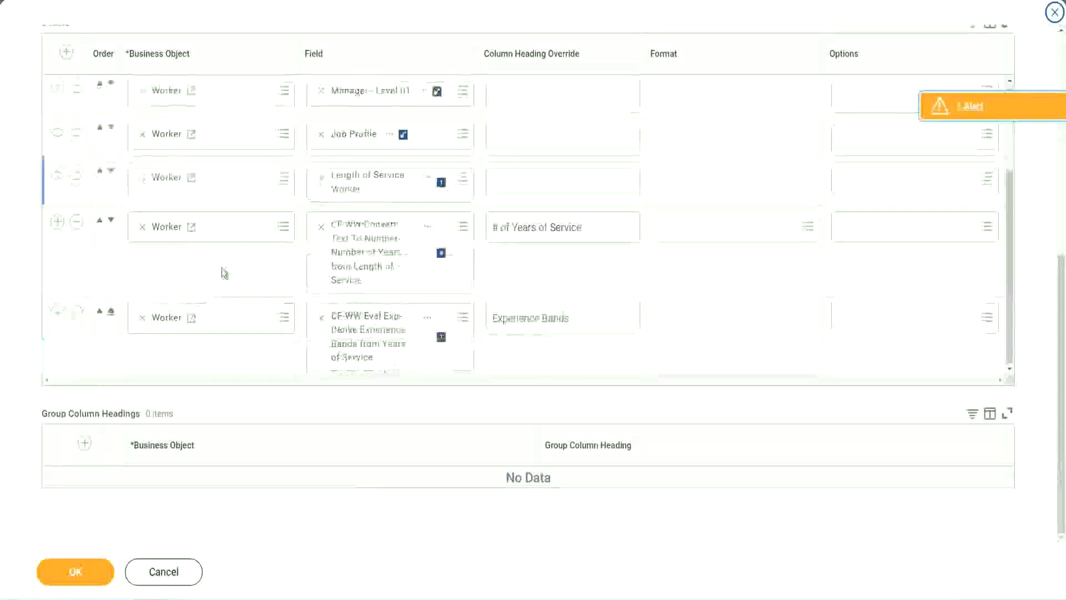
- Add a Worker column row after Experience Bands and search its field using the copied name of the existing CF-WW-Eval Exp field
click(58, 314)
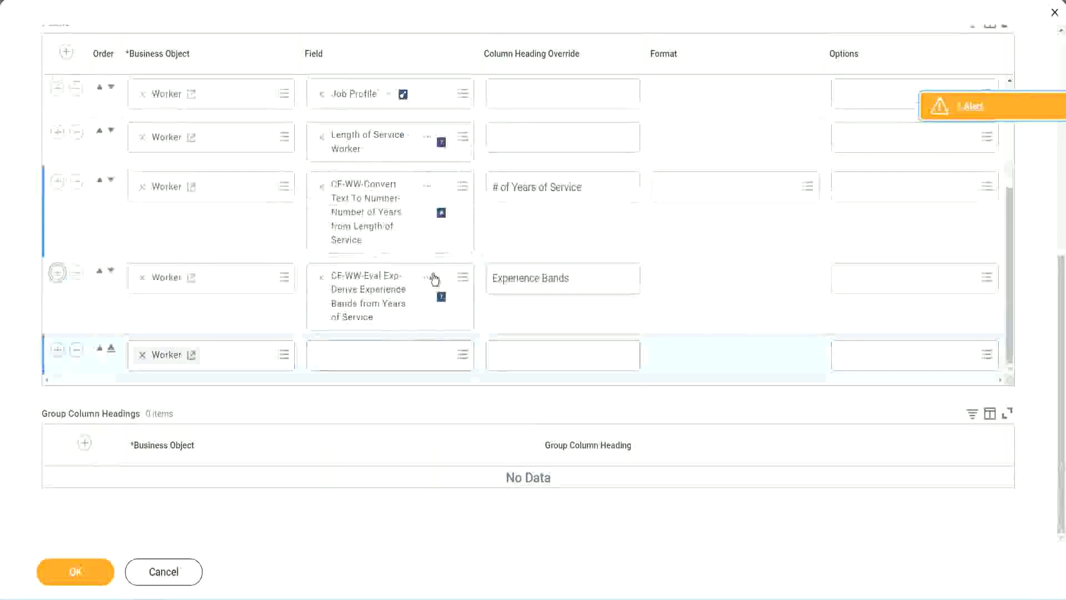
right_click(371, 299)
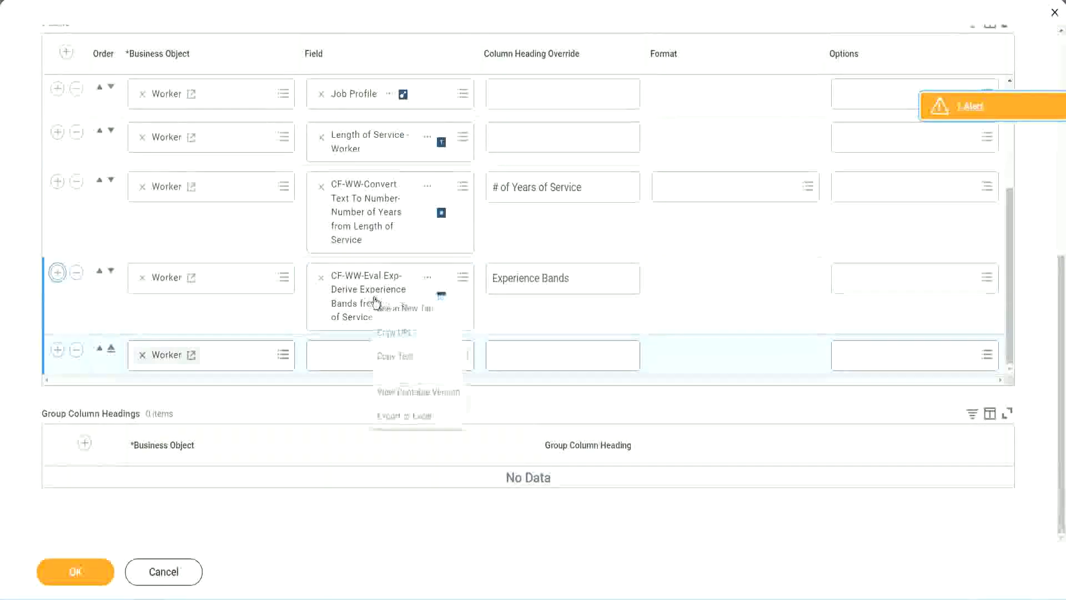
click(399, 356)
click(335, 361)
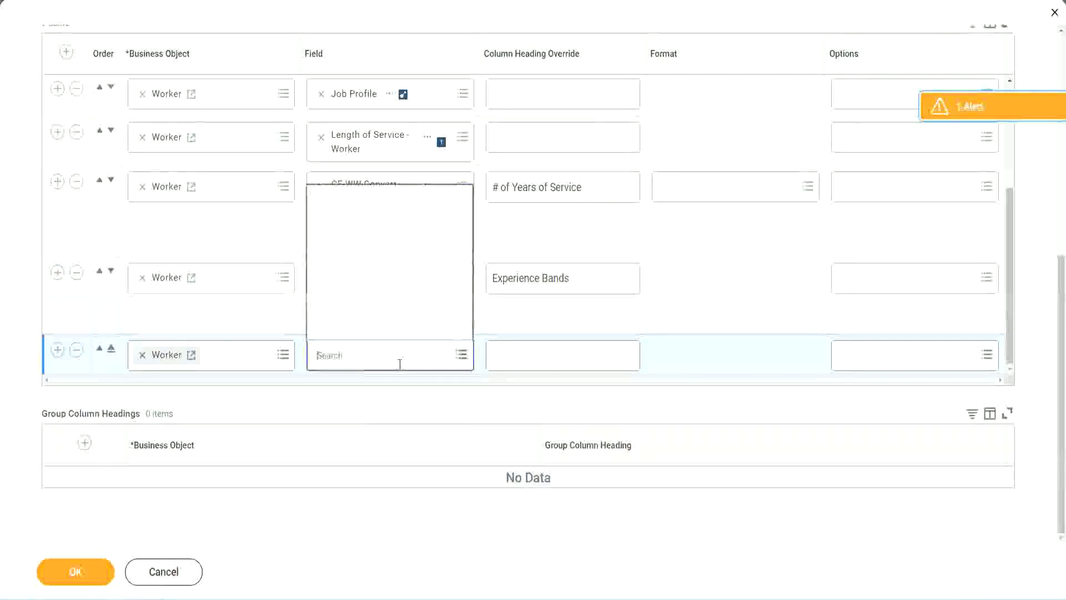
text(CF-WW-Eval Exp Derive Experience Bands from Years of Service)
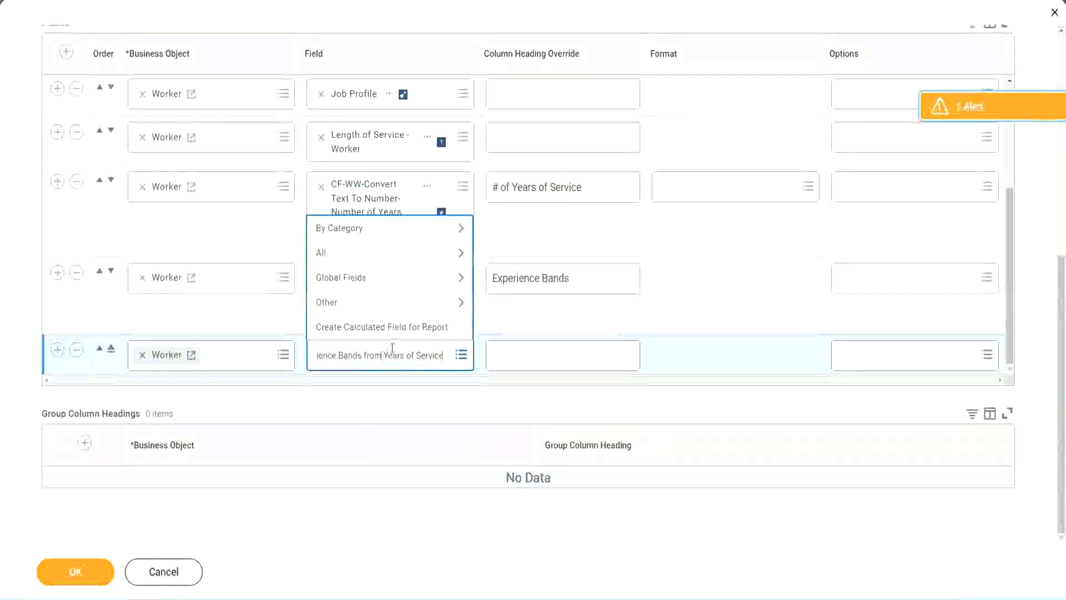
- Change the field search to CF-WW-Eval Exp Band and select CF-WW-Eval Exp Band-Determine Experience Bands from Years of Service for the new row
drag(388, 358, 271, 351)
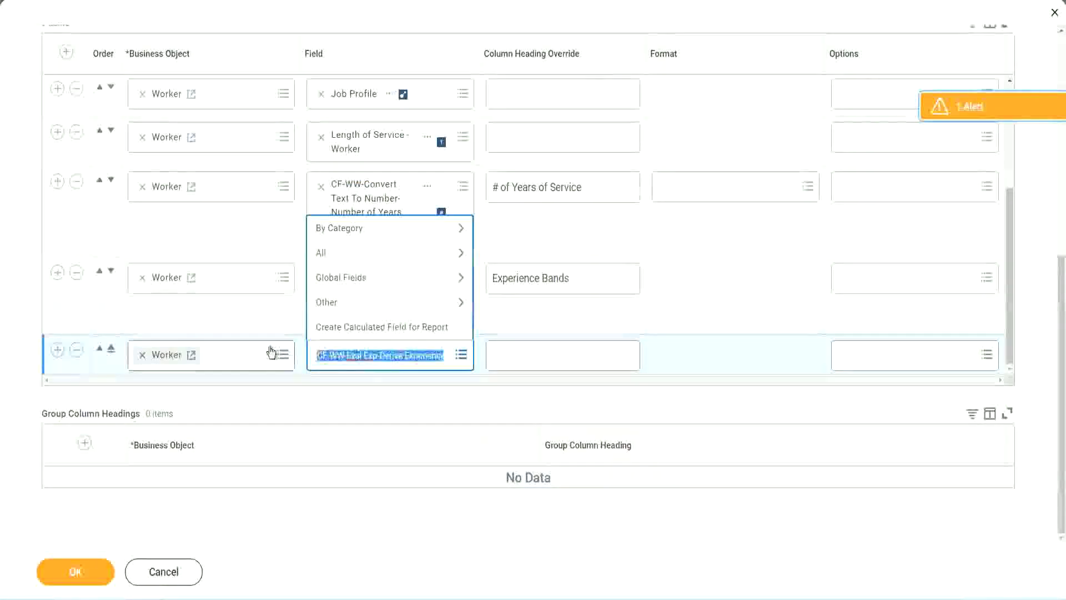
click(391, 364)
text(Band)
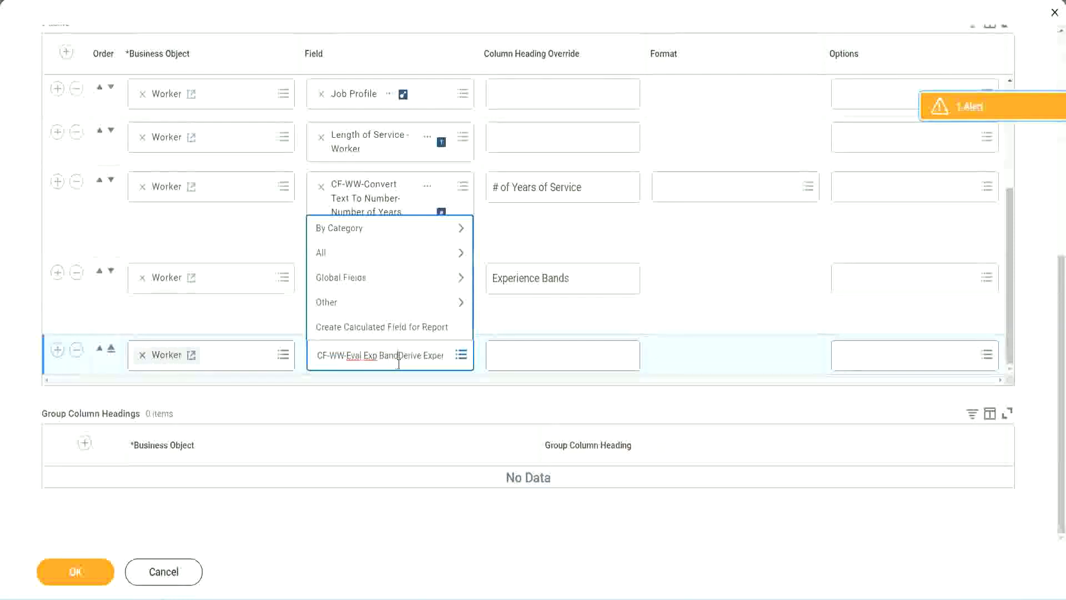
key(Delete)
key(Delete)
key(Delete)
key(Delete)
key(Delete)
key(Delete)
key(Delete)
key(Delete)
key(Delete)
key(Delete)
key(Delete)
key(Delete)
key(Return)
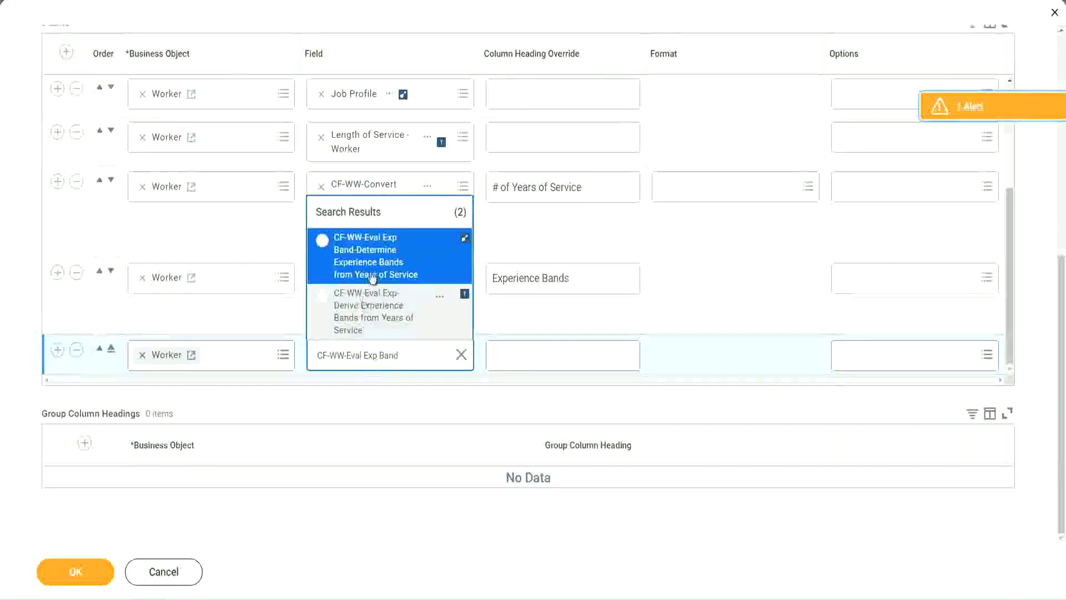
click(388, 262)
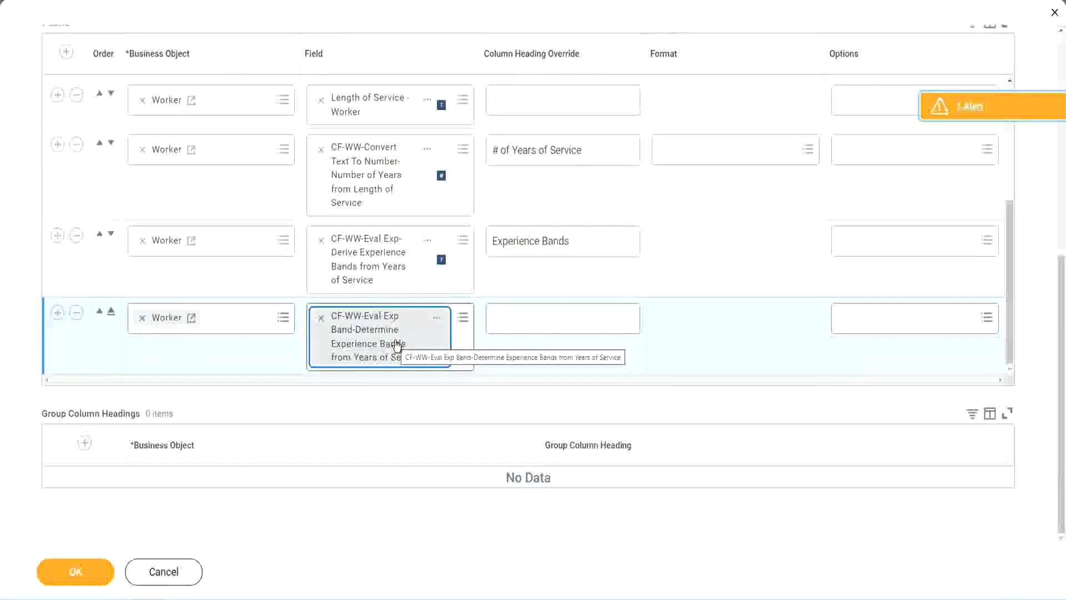
- Set the new column's heading override to Experience Bands (Eval Exp Bands) and save the report changes
triple_click(586, 240)
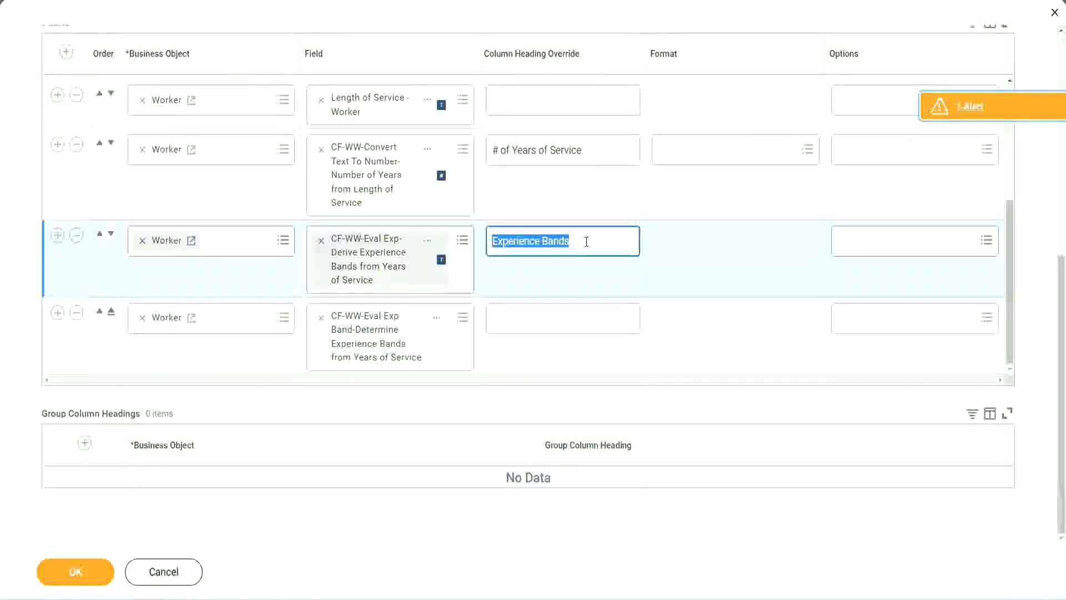
click(517, 317)
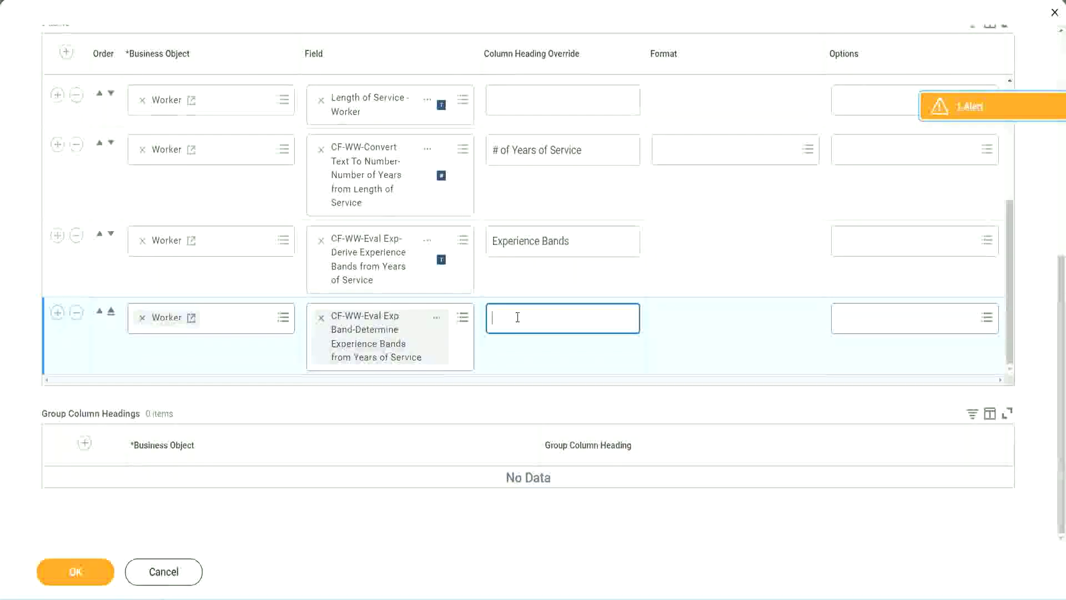
text(Experience Bands)
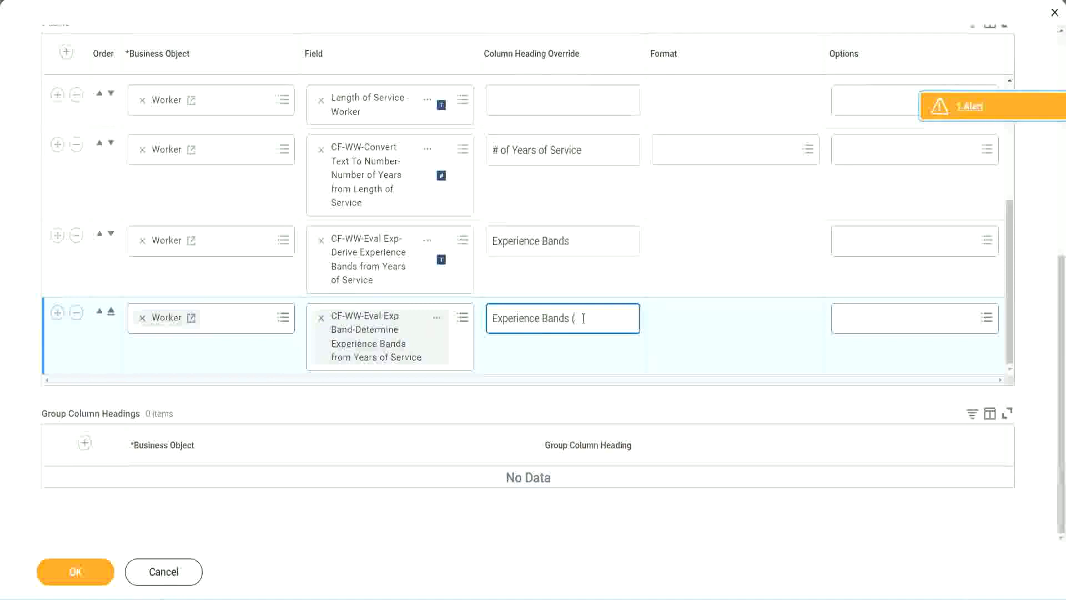
text((Eval E)
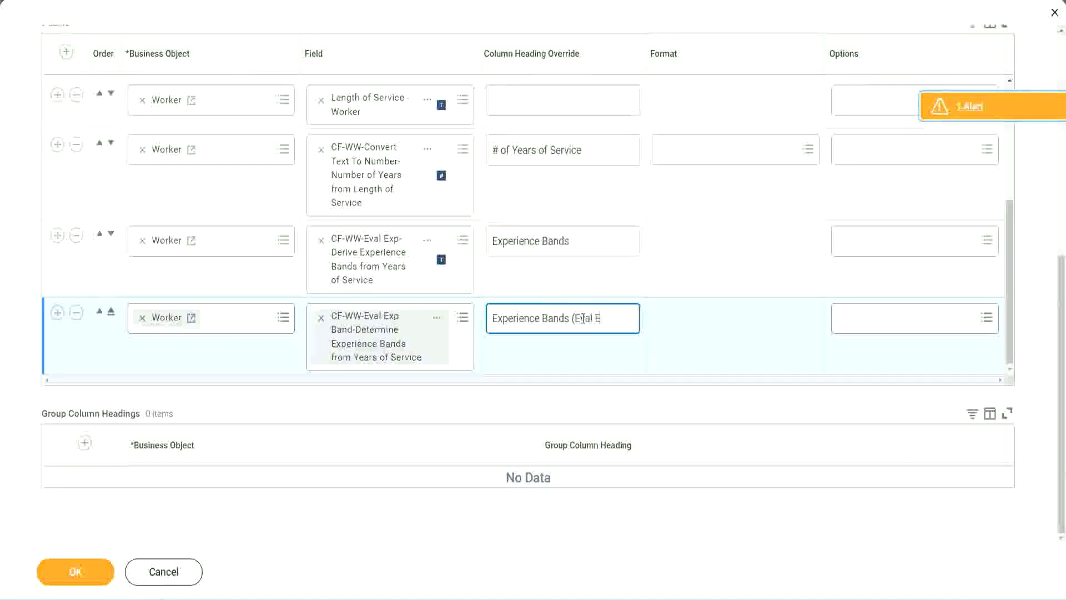
text(xp Bands))
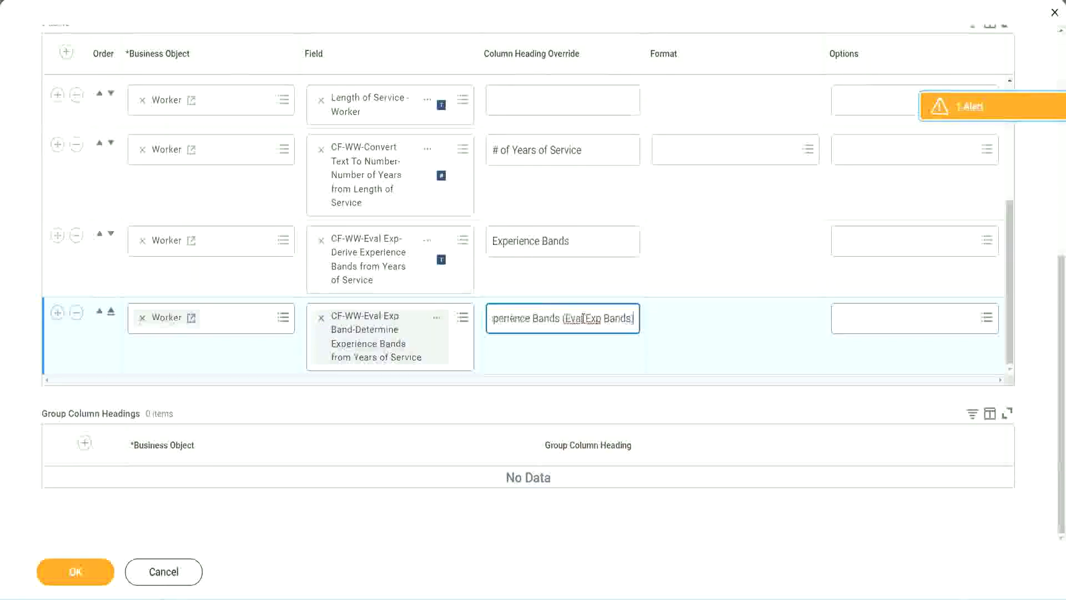
double_click(594, 319)
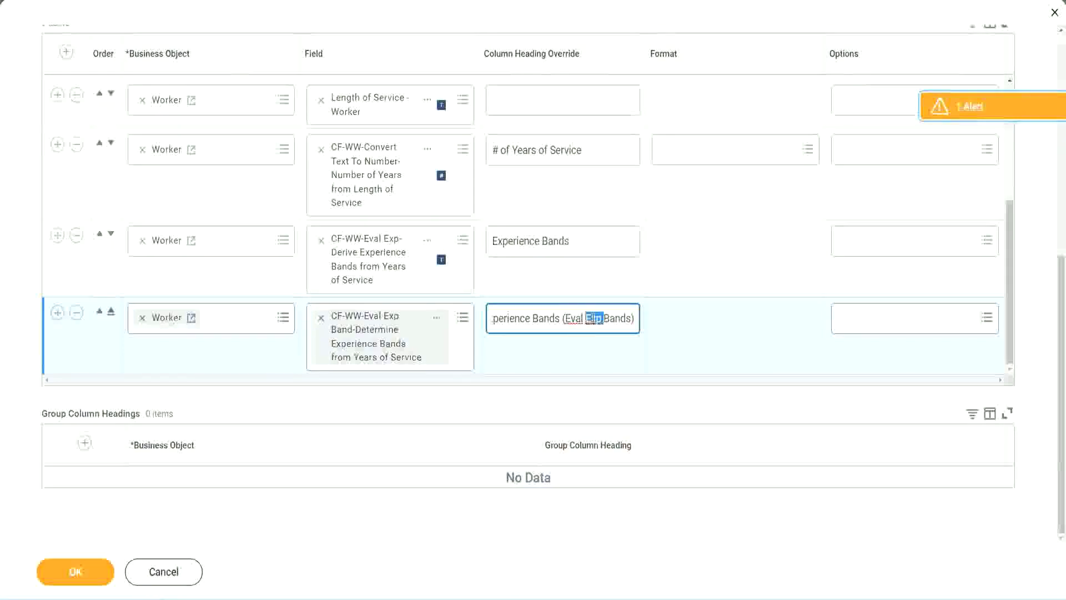
click(614, 311)
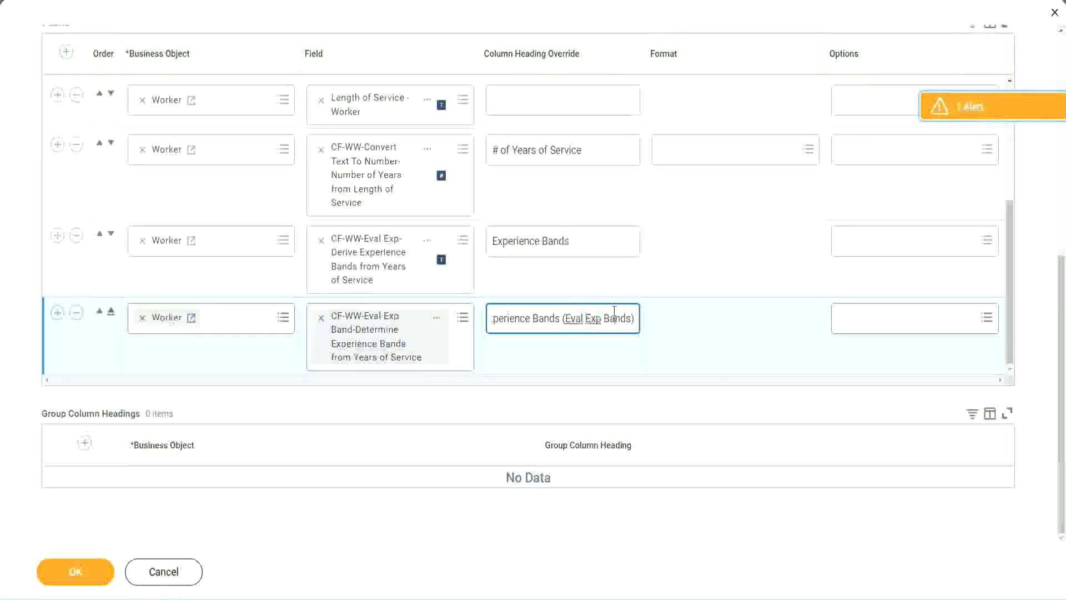
click(81, 574)
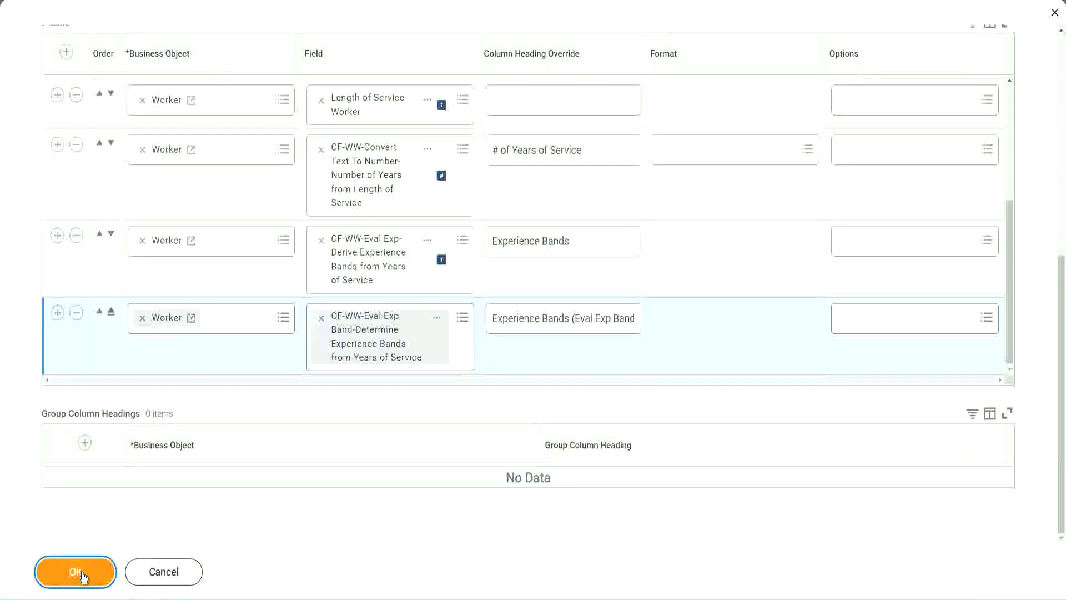